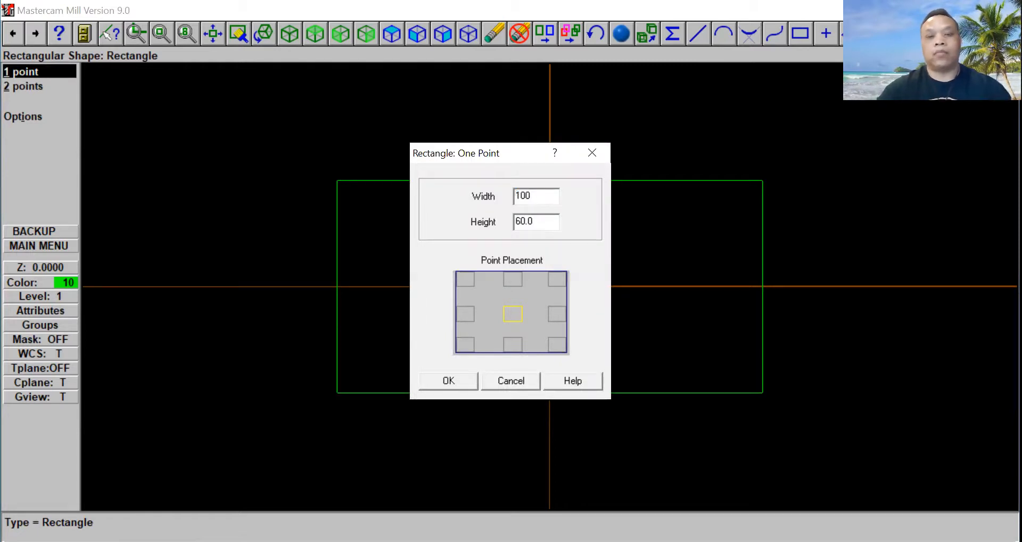
# - Create a rectangle 100 wide and 48 high, centered on the origin inside the existing outer rectangle
pyautogui.press('Tab')
pyautogui.write('4')
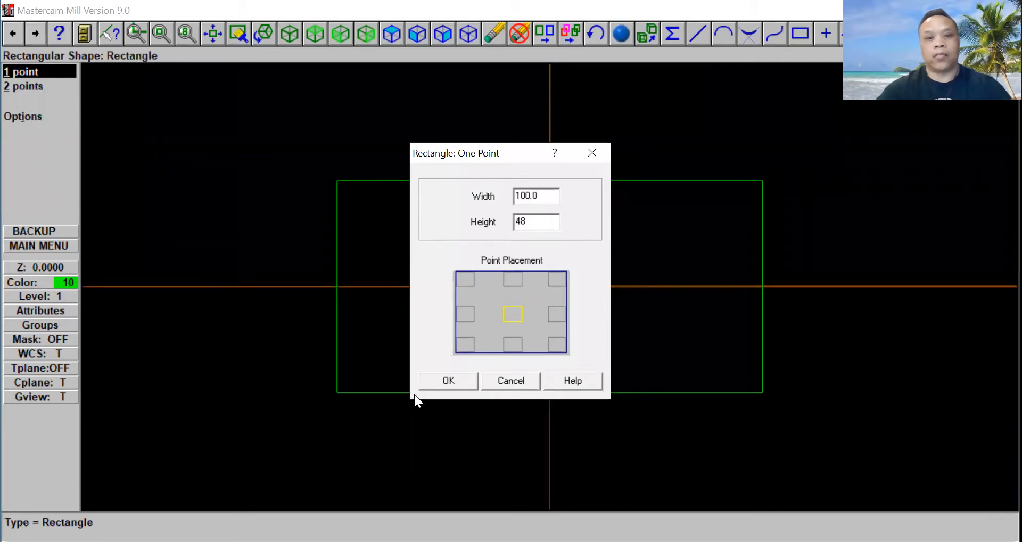
pyautogui.write('8')
pyautogui.click(447, 381)
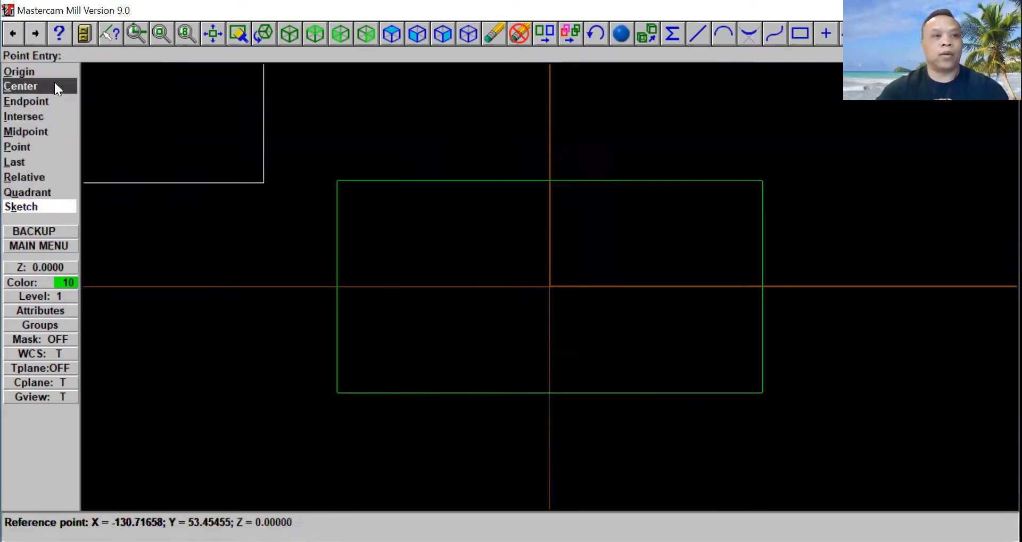
pyautogui.click(49, 71)
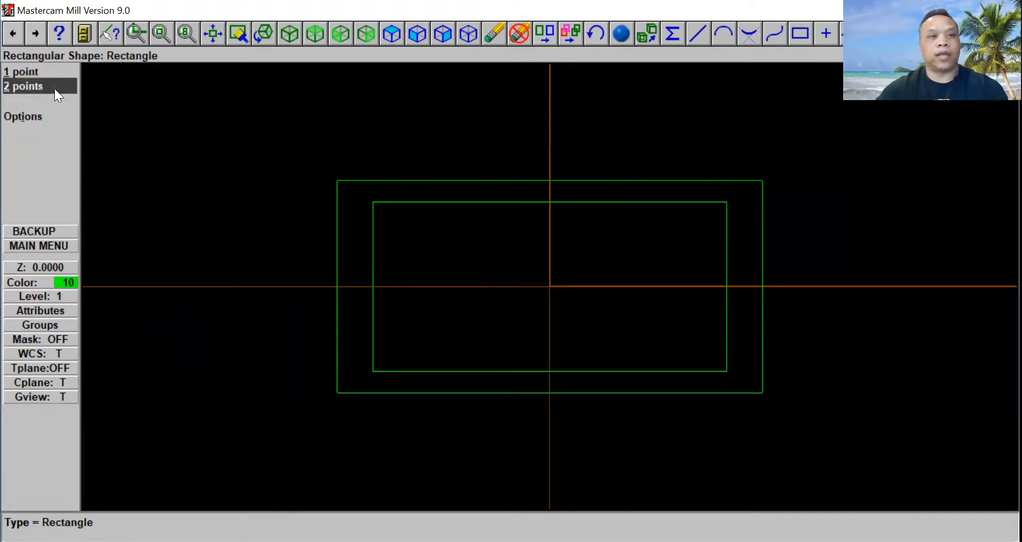
pyautogui.click(56, 245)
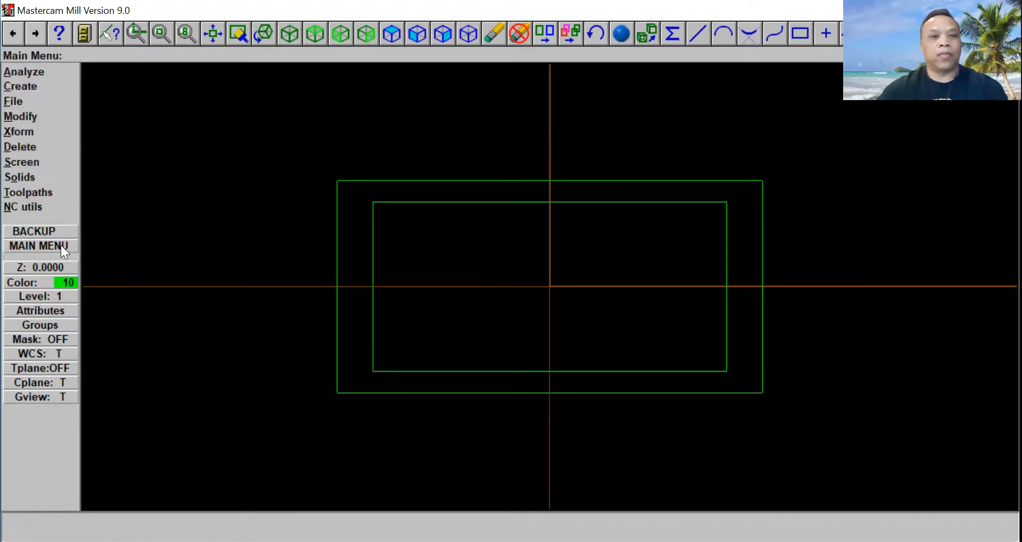
# - Offset a copy of the inner rectangle's left edge inward by 50 to form a vertical centerline
pyautogui.click(44, 131)
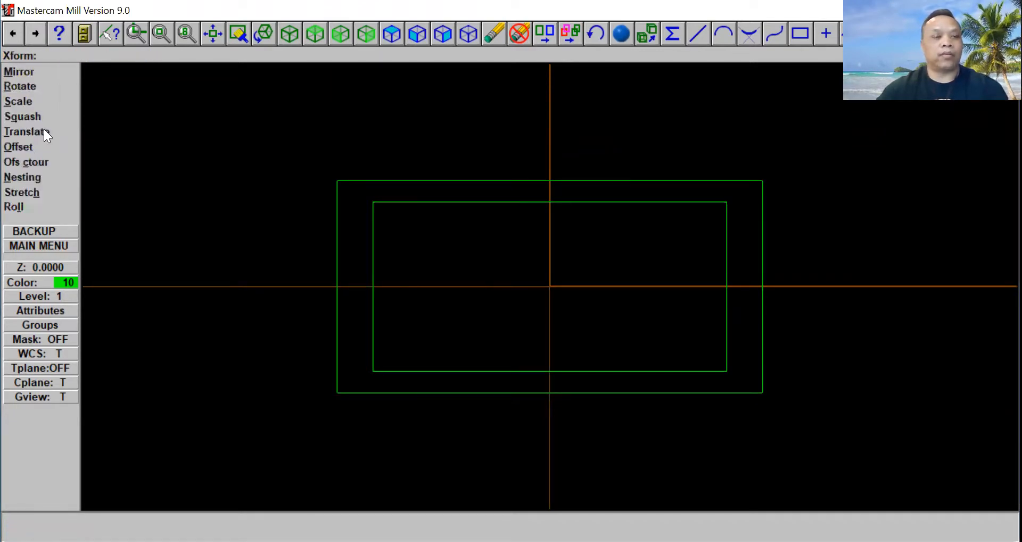
pyautogui.click(37, 145)
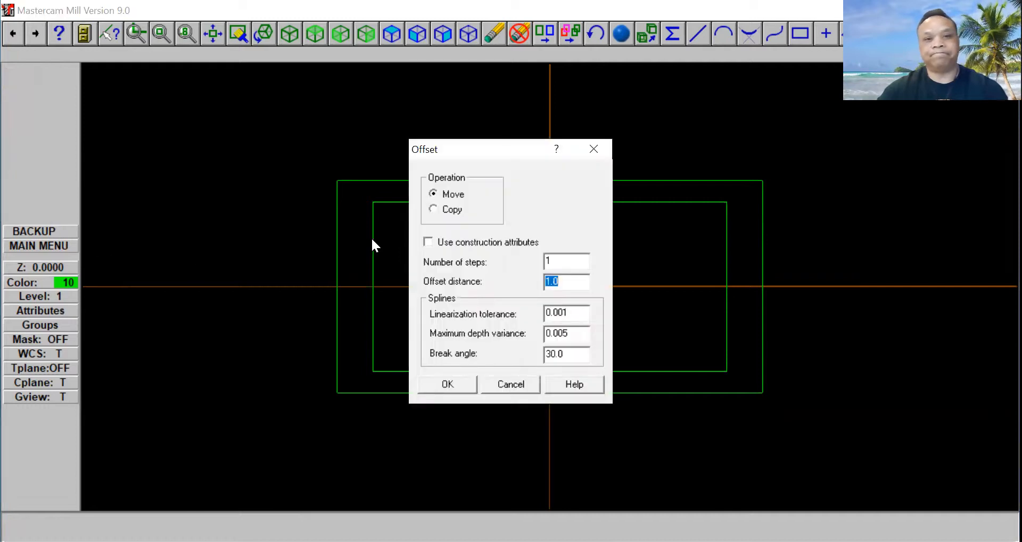
pyautogui.click(433, 208)
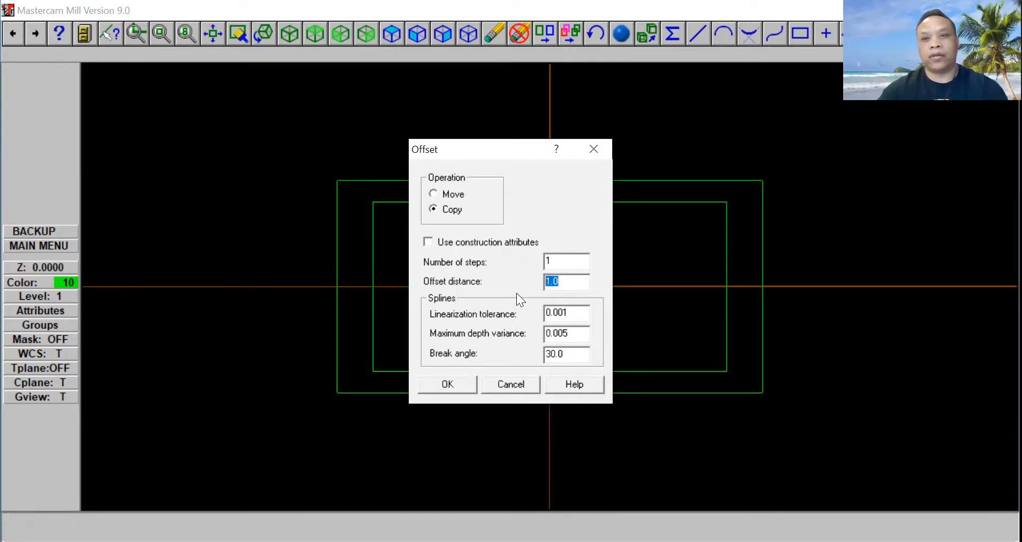
pyautogui.write('50')
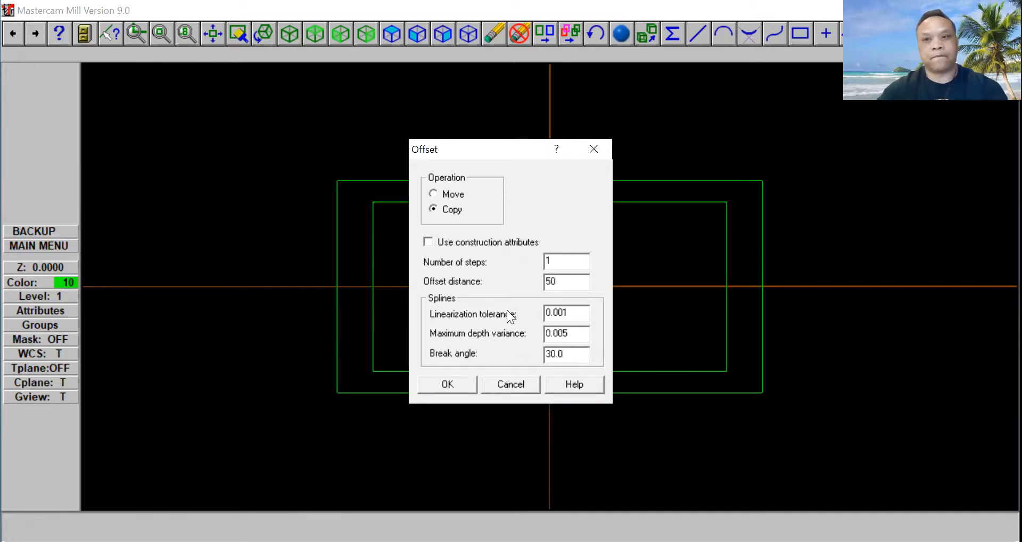
pyautogui.click(453, 379)
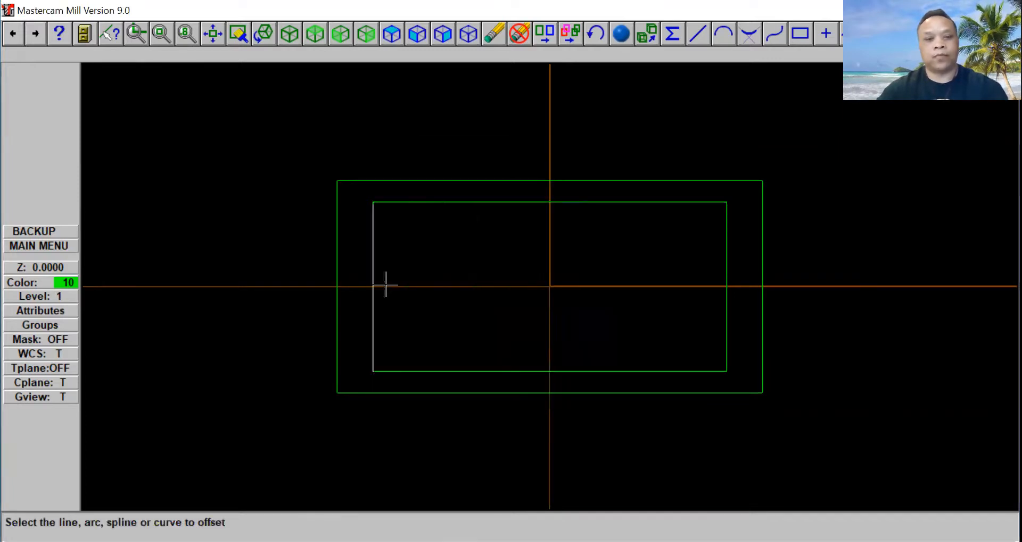
pyautogui.click(378, 279)
pyautogui.click(525, 296)
pyautogui.click(40, 231)
# - Offset a copy of the inner rectangle's bottom edge upward by 24 to form a horizontal centerline
pyautogui.click(35, 147)
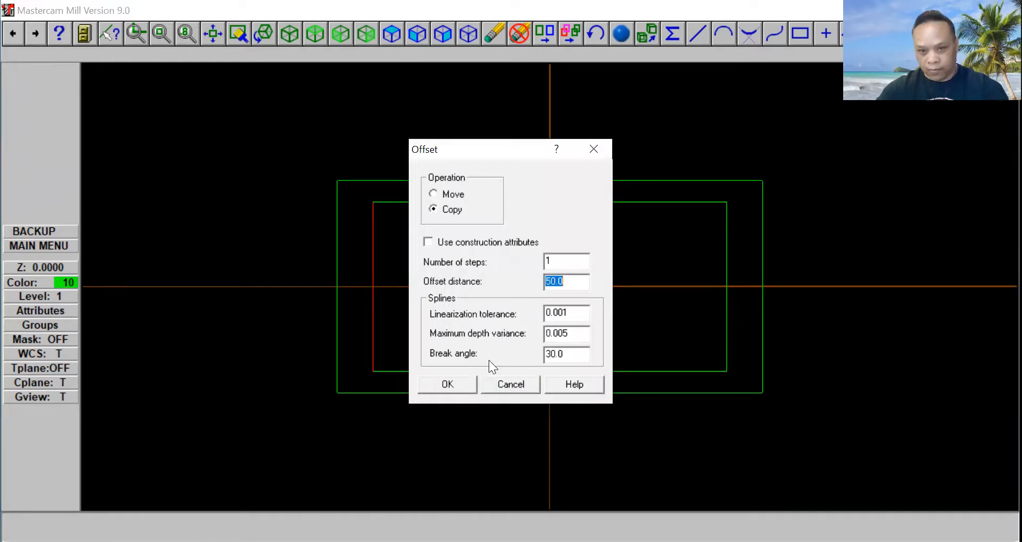
pyautogui.write('24')
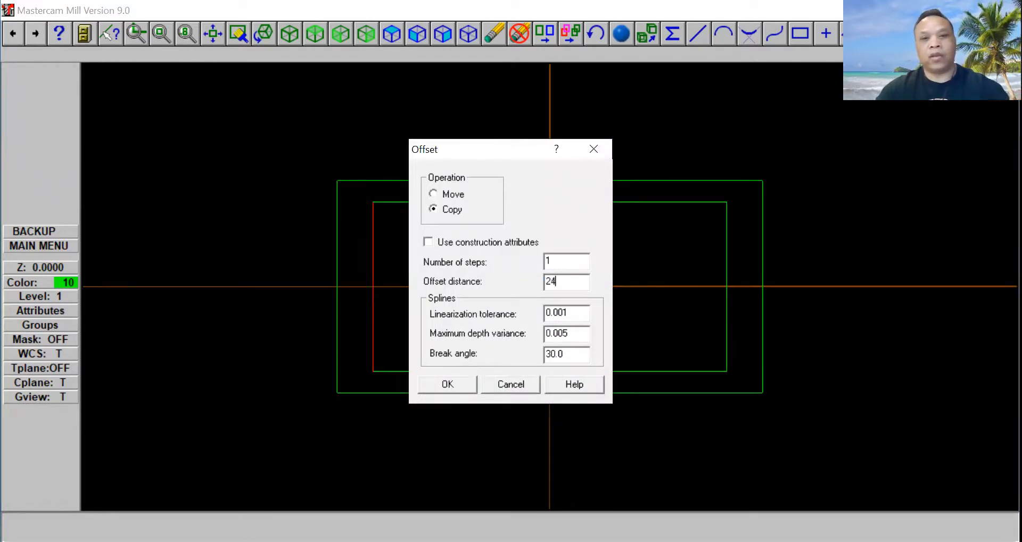
pyautogui.click(451, 383)
pyautogui.click(485, 315)
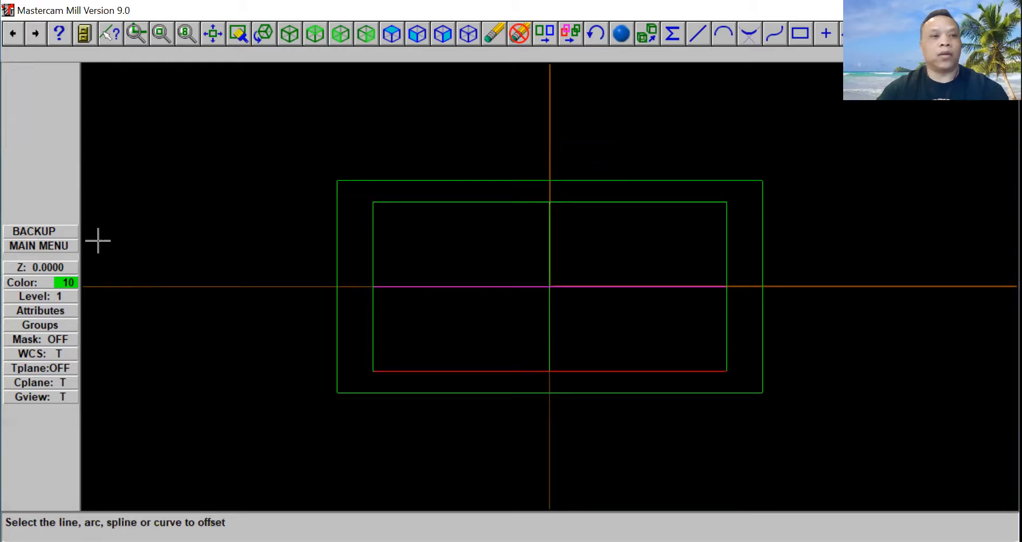
pyautogui.click(62, 229)
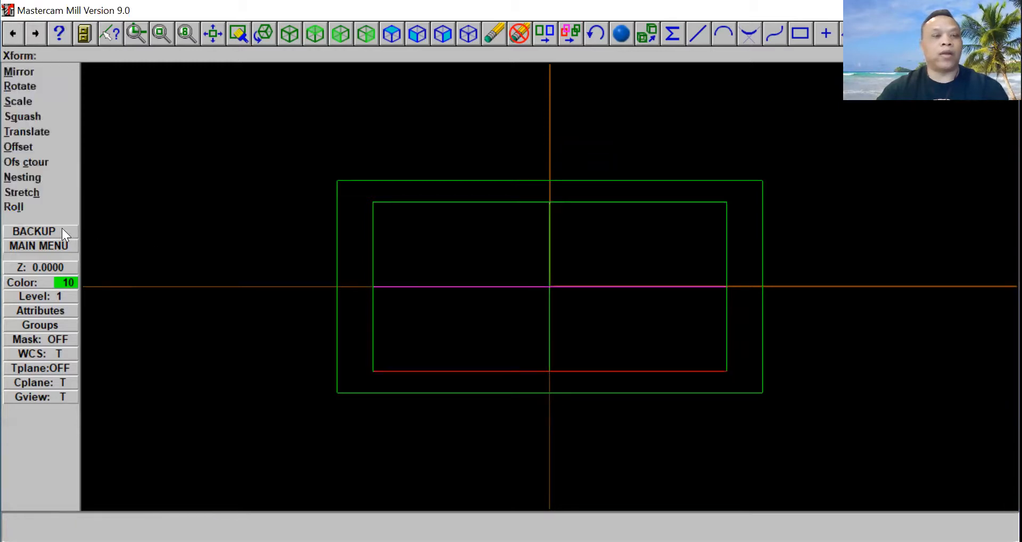
# - Offset copies of the horizontal centerline by 12, one below it and one above it
pyautogui.click(38, 148)
pyautogui.write('12')
pyautogui.click(451, 380)
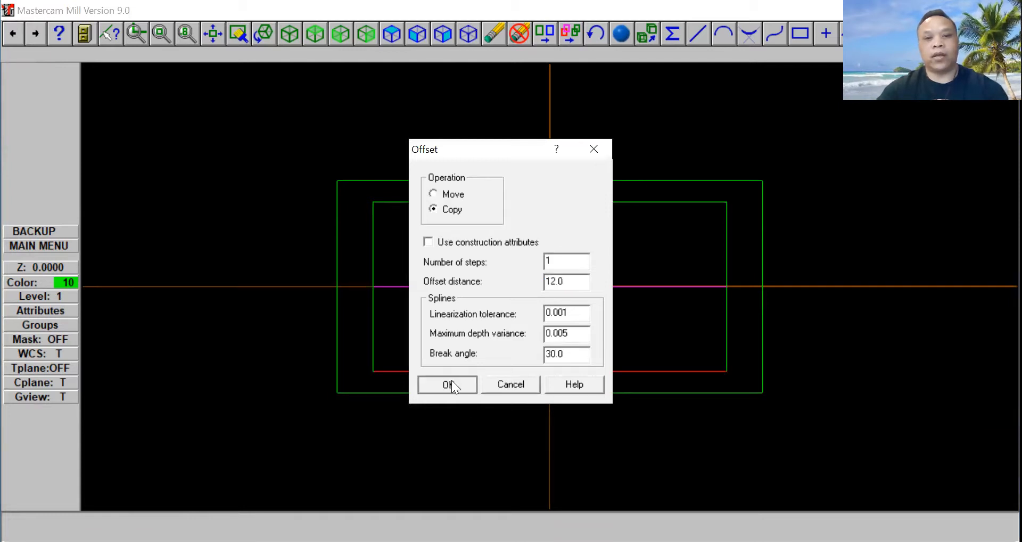
pyautogui.click(480, 286)
pyautogui.click(481, 340)
pyautogui.click(485, 287)
pyautogui.click(484, 261)
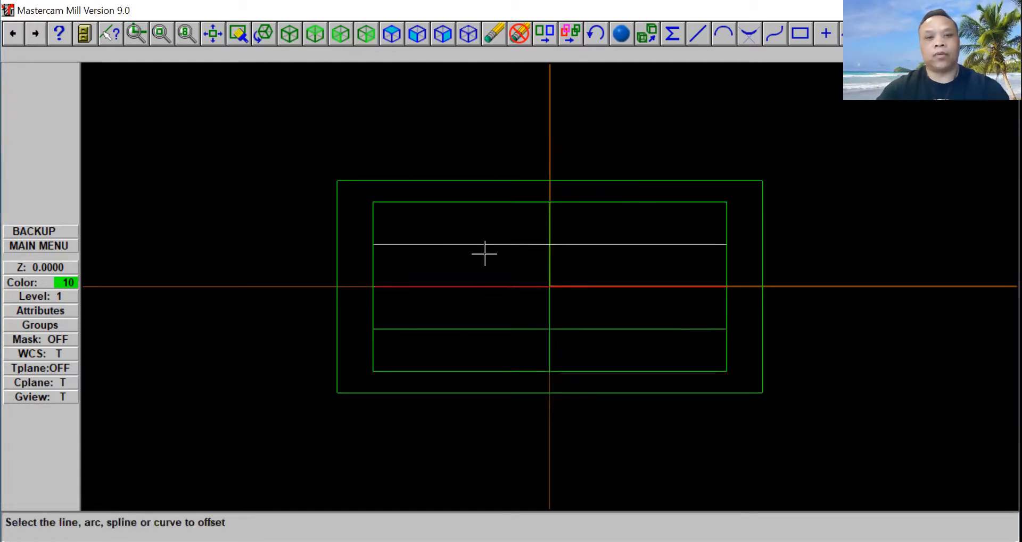
pyautogui.click(48, 244)
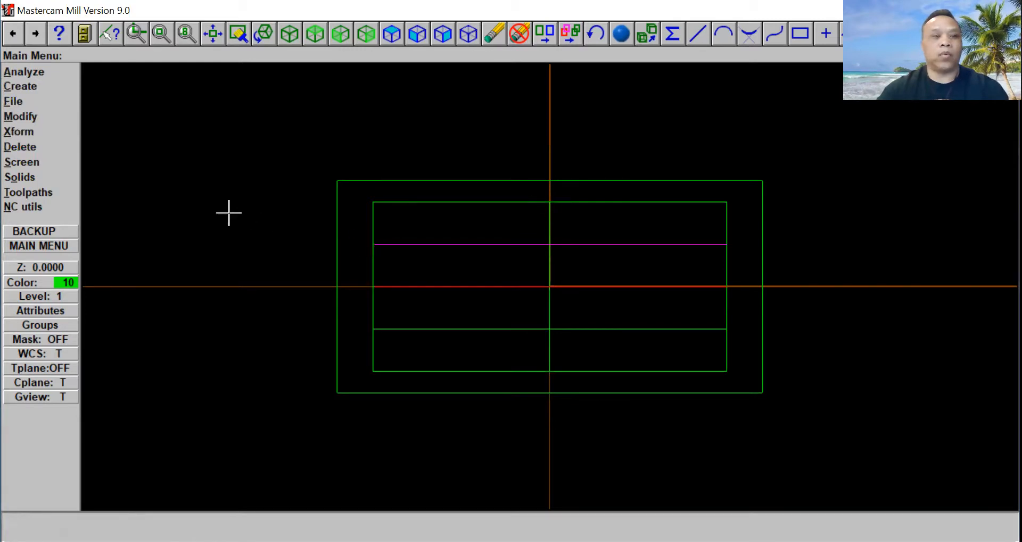
# - Draw two sloped lines from the top end of the vertical centerline to both ends of the upper offset line
pyautogui.click(34, 86)
pyautogui.click(35, 85)
pyautogui.click(32, 100)
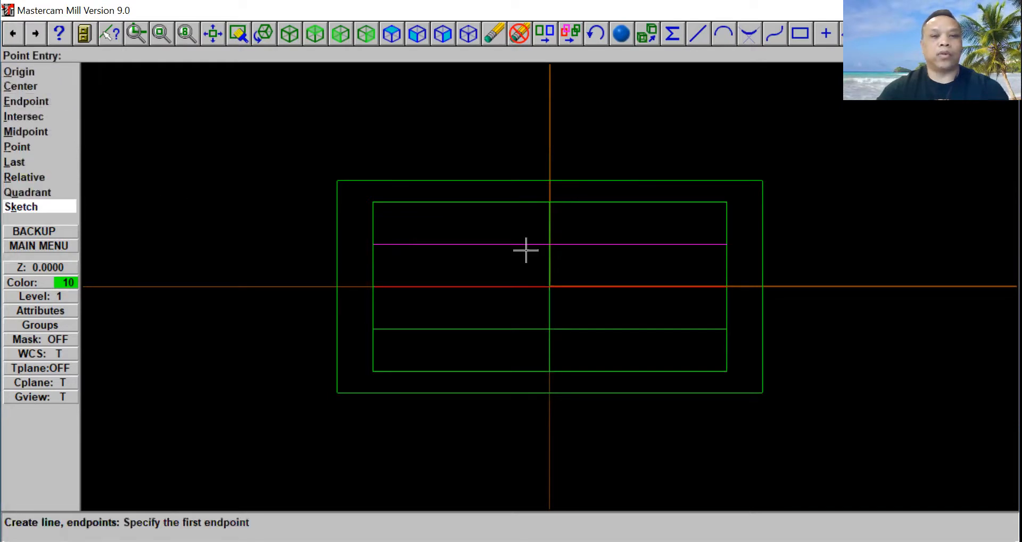
pyautogui.click(550, 203)
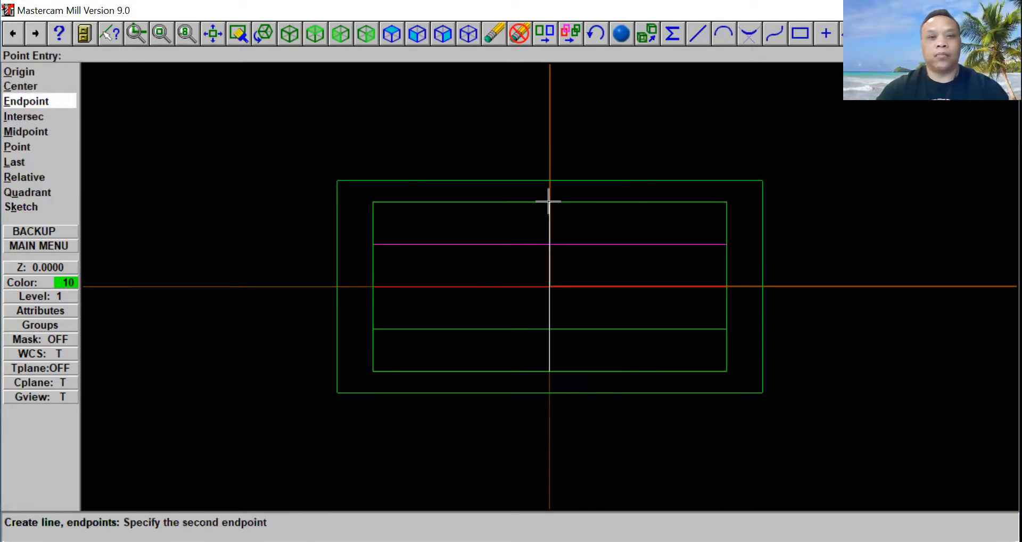
pyautogui.click(375, 243)
pyautogui.click(549, 202)
pyautogui.click(723, 244)
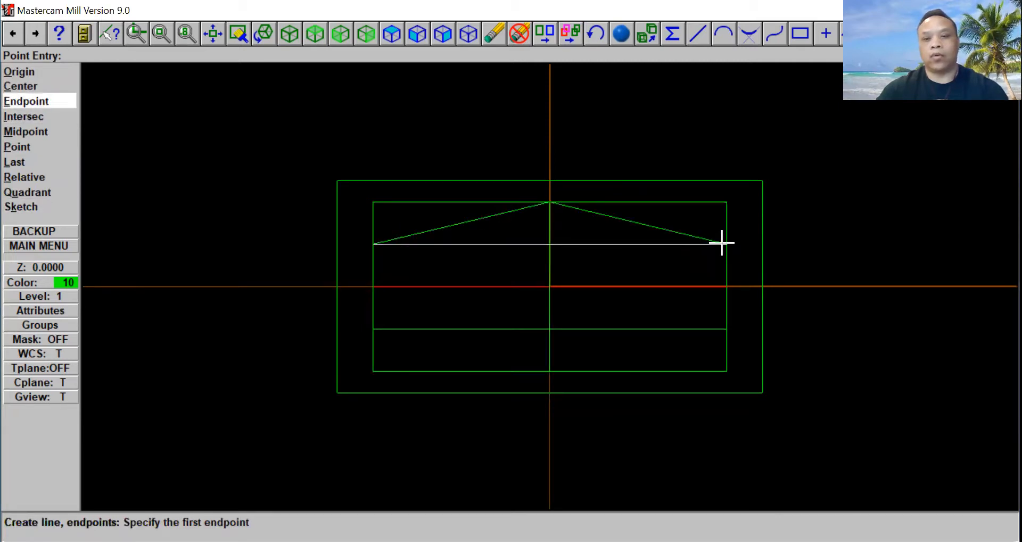
# - Draw two sloped lines from the bottom end of the vertical centerline to both ends of the lower offset line
pyautogui.press('Down')
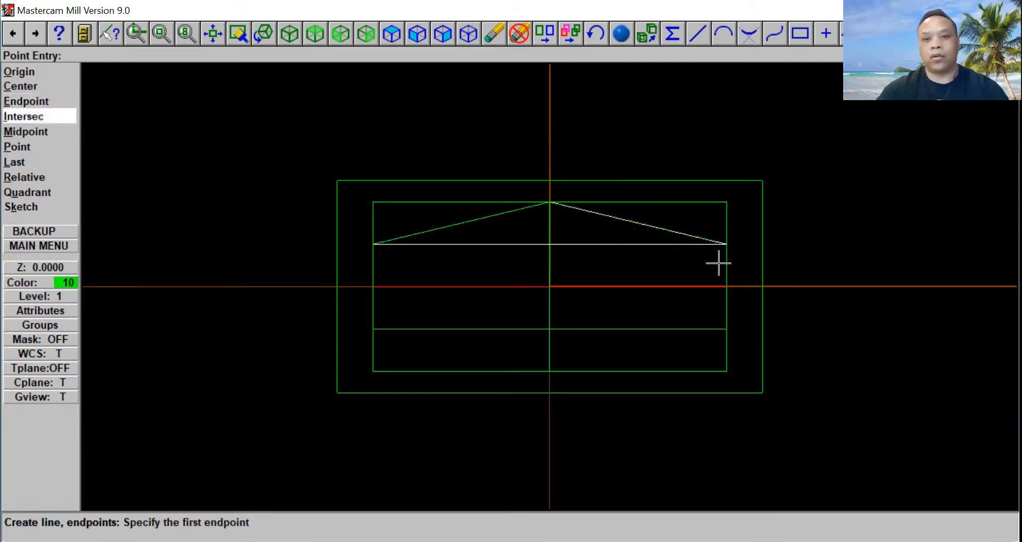
pyautogui.click(549, 371)
pyautogui.click(722, 332)
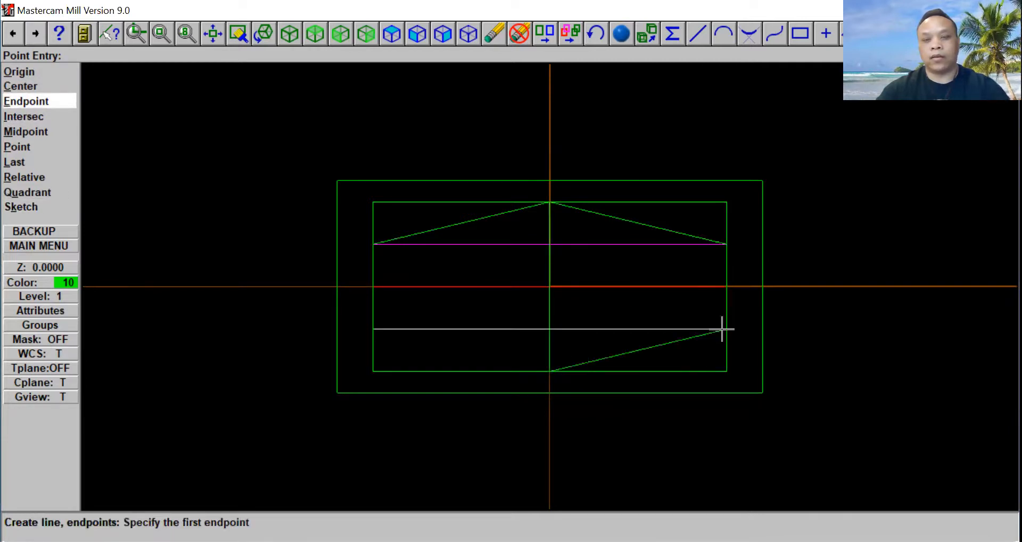
pyautogui.click(549, 371)
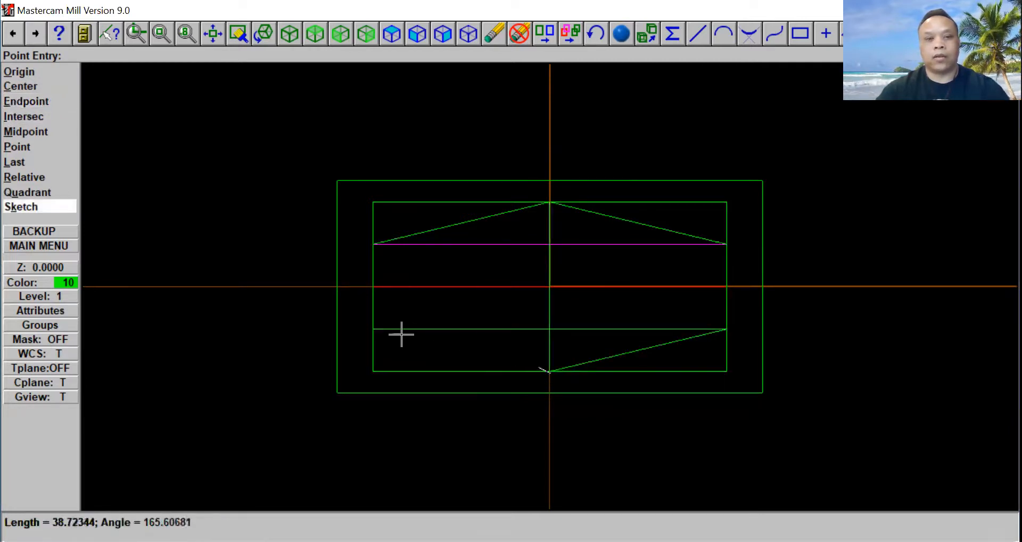
pyautogui.click(374, 329)
pyautogui.press('Escape')
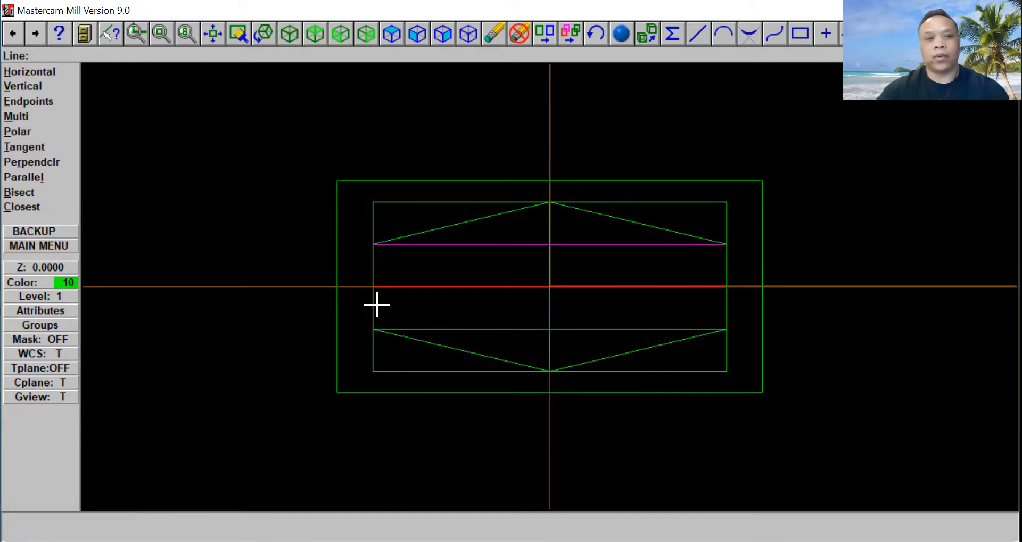
# - Delete the two horizontal offset lines above and below the horizontal centerline
pyautogui.click(493, 34)
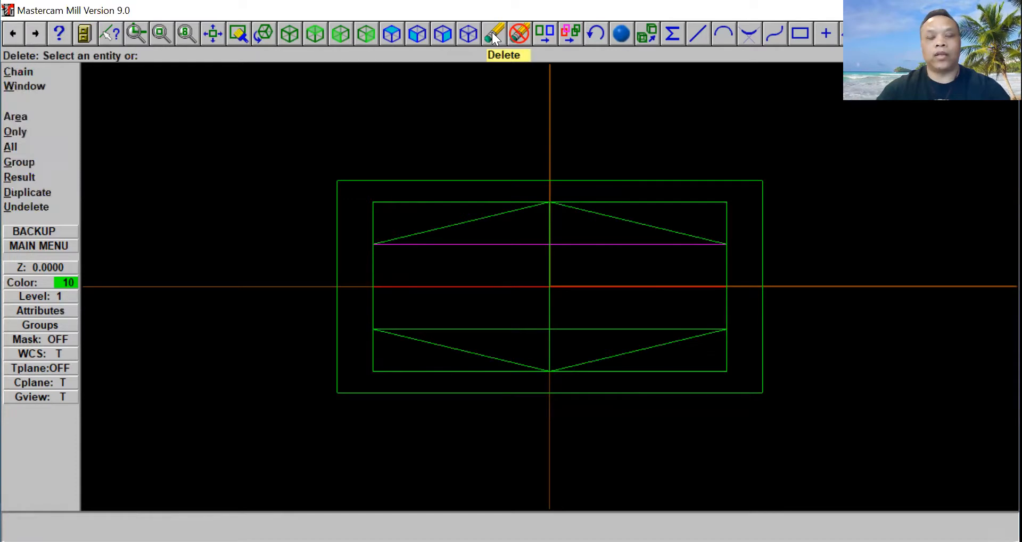
pyautogui.click(472, 244)
pyautogui.click(486, 329)
pyautogui.click(59, 246)
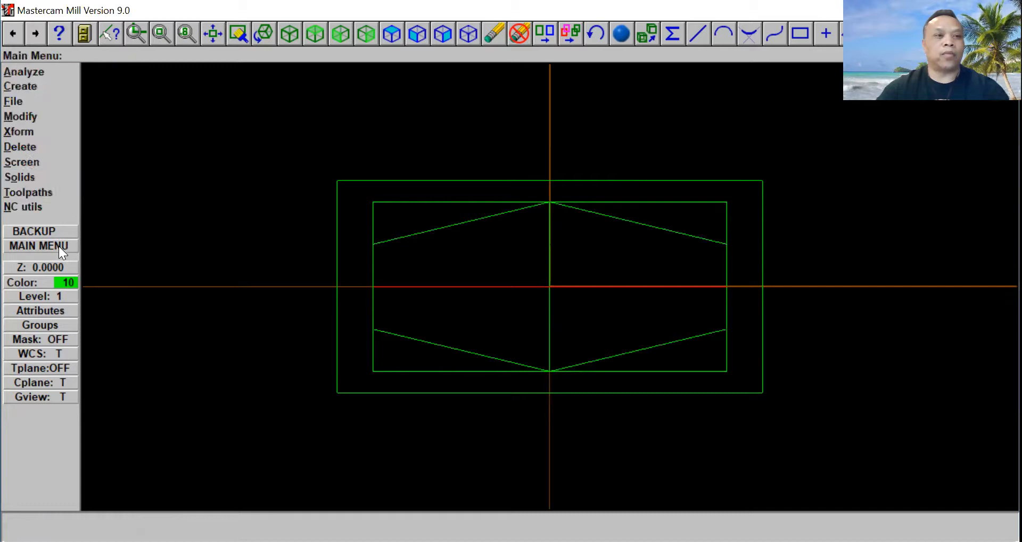
# - Fillet the two left corners between the sloped lines and the inner left edge with radius 4
pyautogui.click(26, 115)
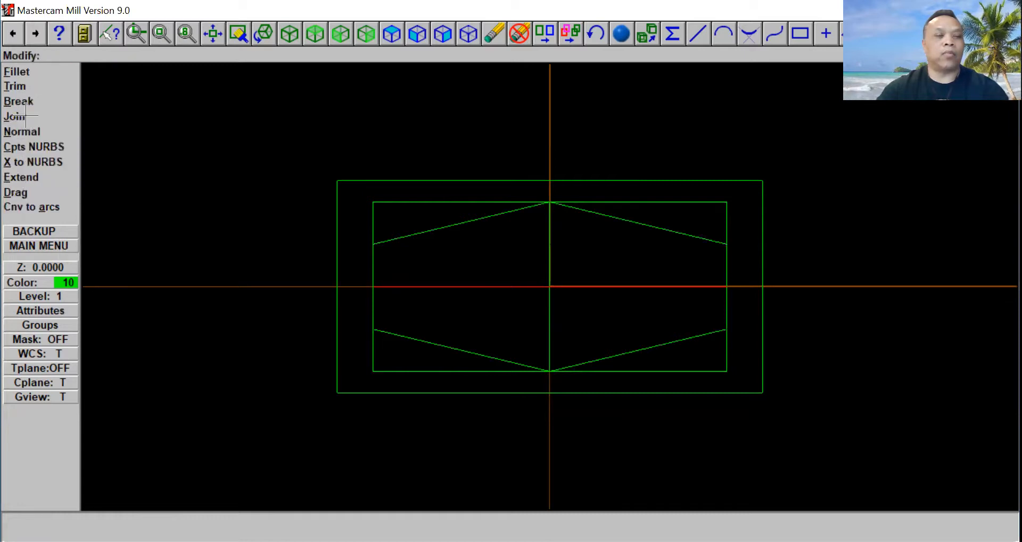
pyautogui.click(33, 77)
pyautogui.click(32, 74)
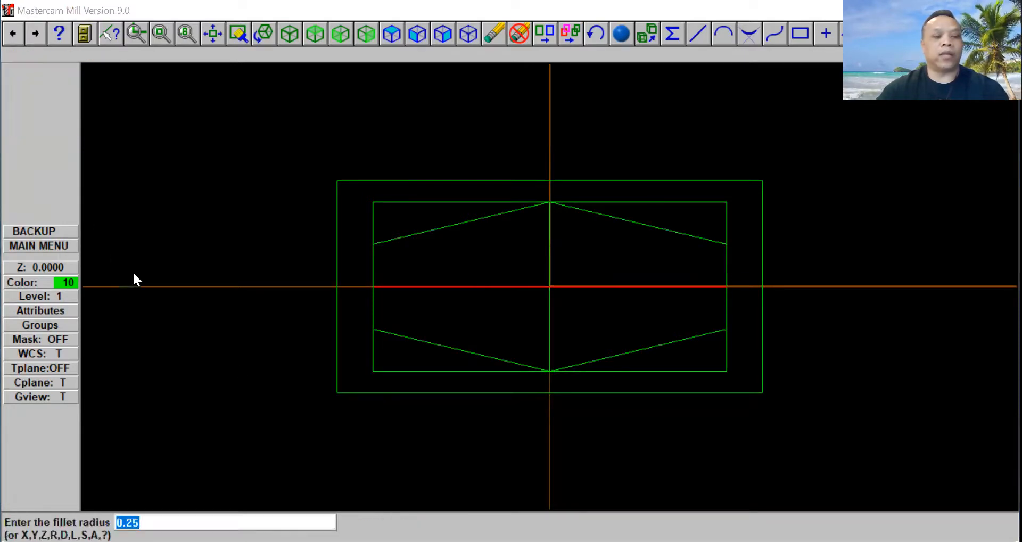
pyautogui.write('4')
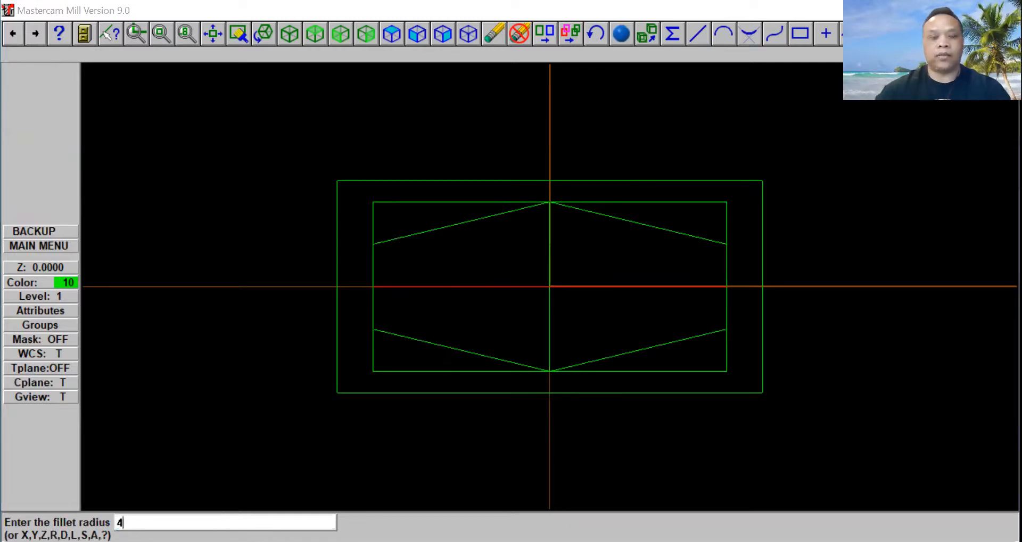
pyautogui.press('Return')
pyautogui.click(381, 260)
pyautogui.click(382, 259)
pyautogui.click(392, 334)
pyautogui.click(377, 315)
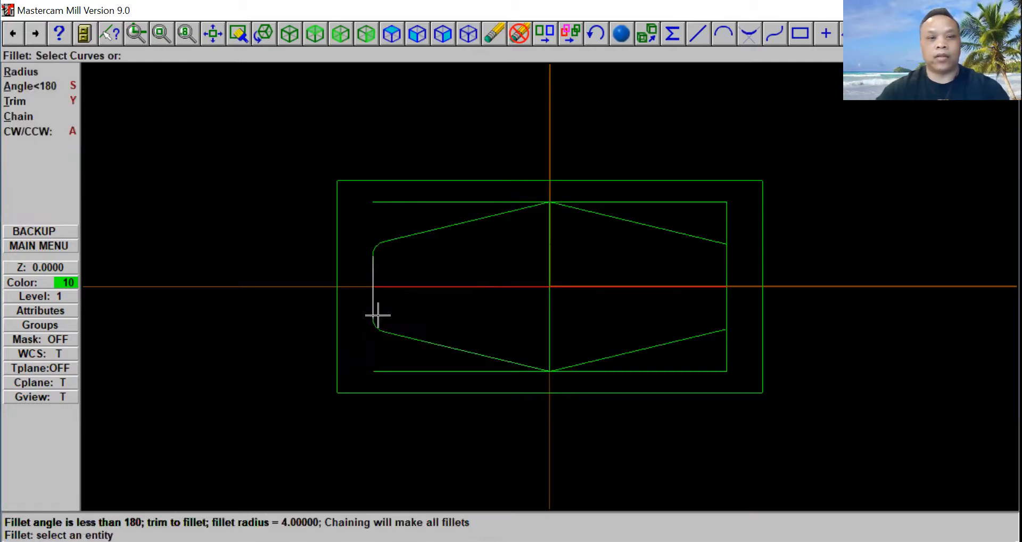
# - Fillet the two right corners between the sloped lines and the inner right edge with radius 4
pyautogui.click(710, 246)
pyautogui.click(723, 262)
pyautogui.click(699, 330)
pyautogui.click(725, 317)
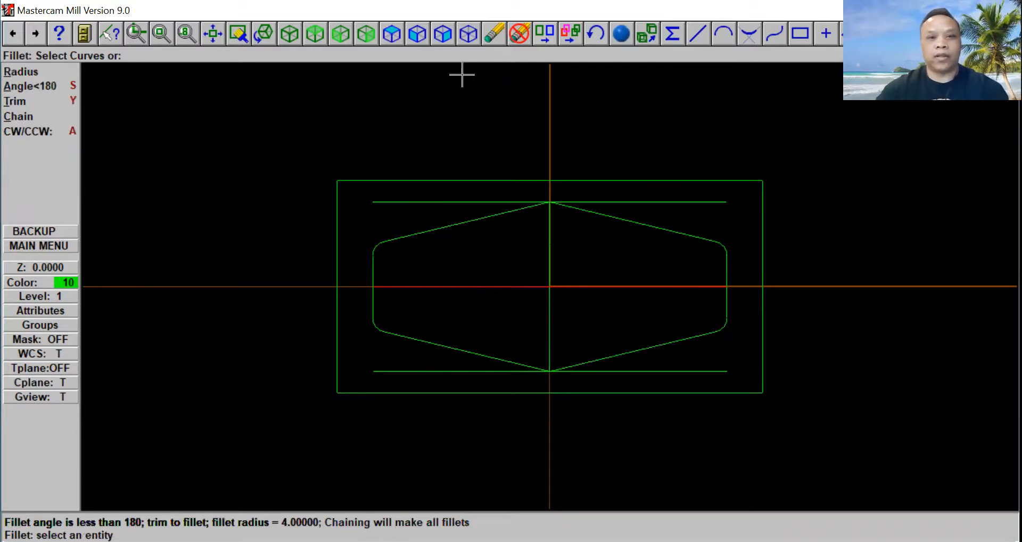
# - Delete the leftover top and bottom edges of the inner rectangle
pyautogui.click(505, 31)
pyautogui.click(415, 202)
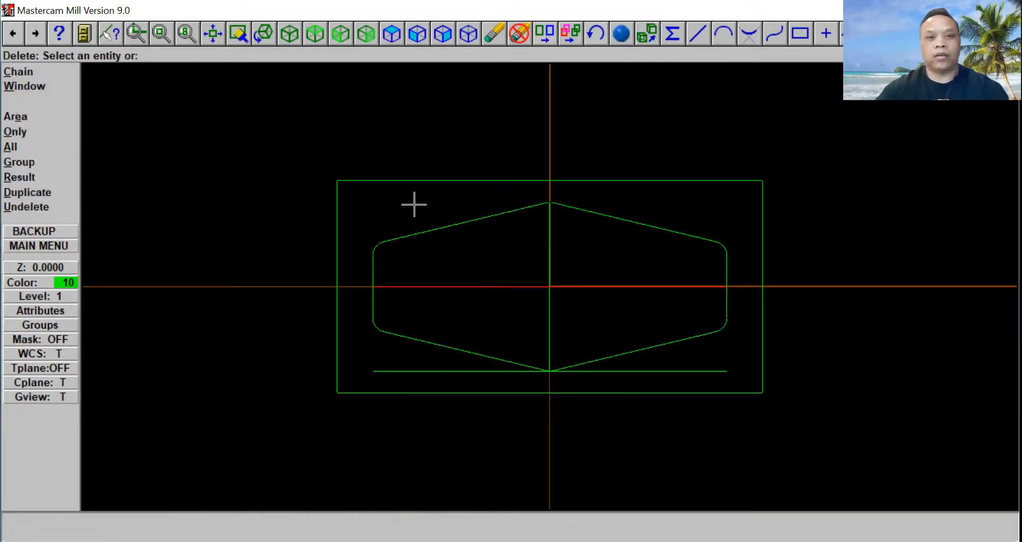
pyautogui.click(394, 371)
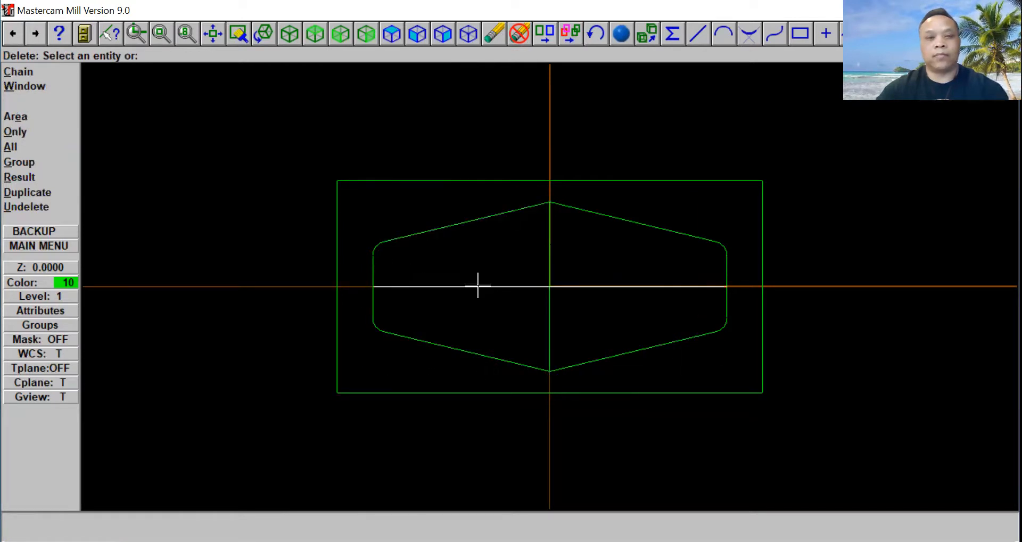
pyautogui.click(49, 246)
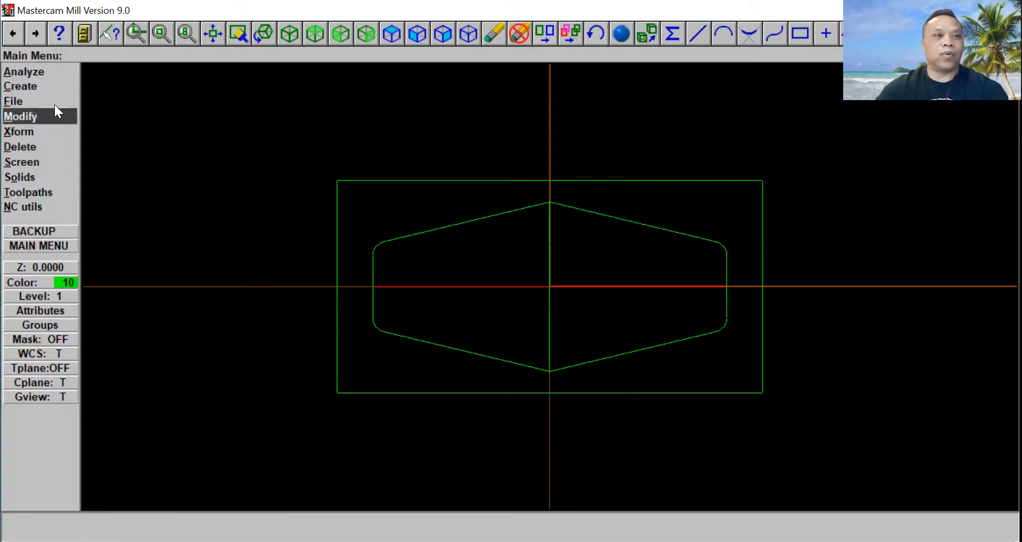
# - Draw two circles of diameter 4 centred on the upper-left and upper-right corner fillets of the inner contour
pyautogui.click(50, 87)
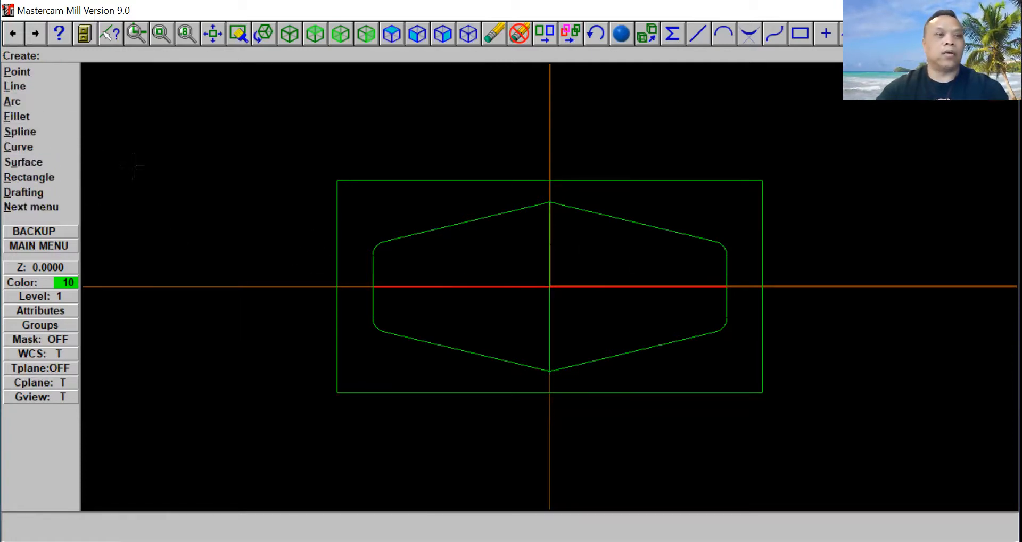
pyautogui.click(17, 102)
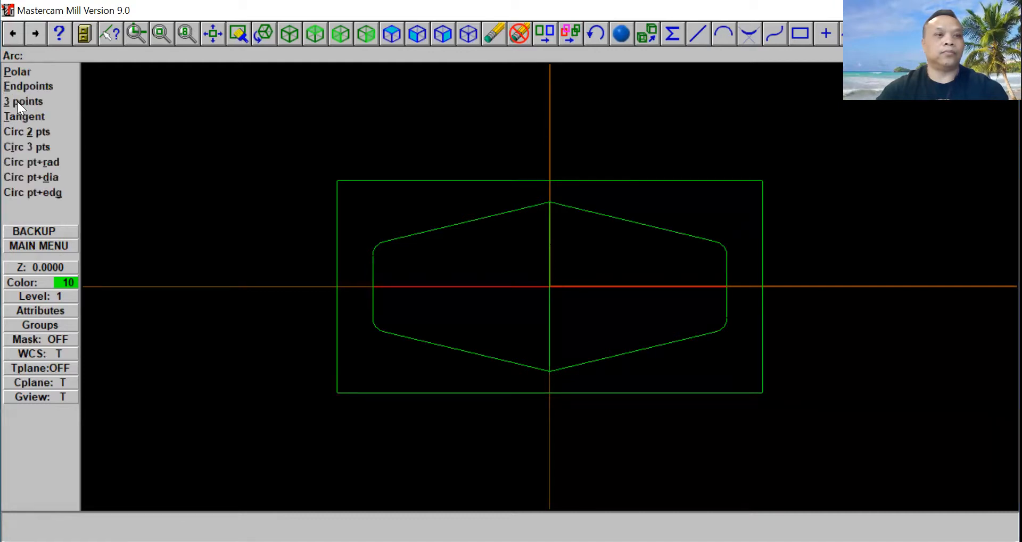
pyautogui.click(45, 180)
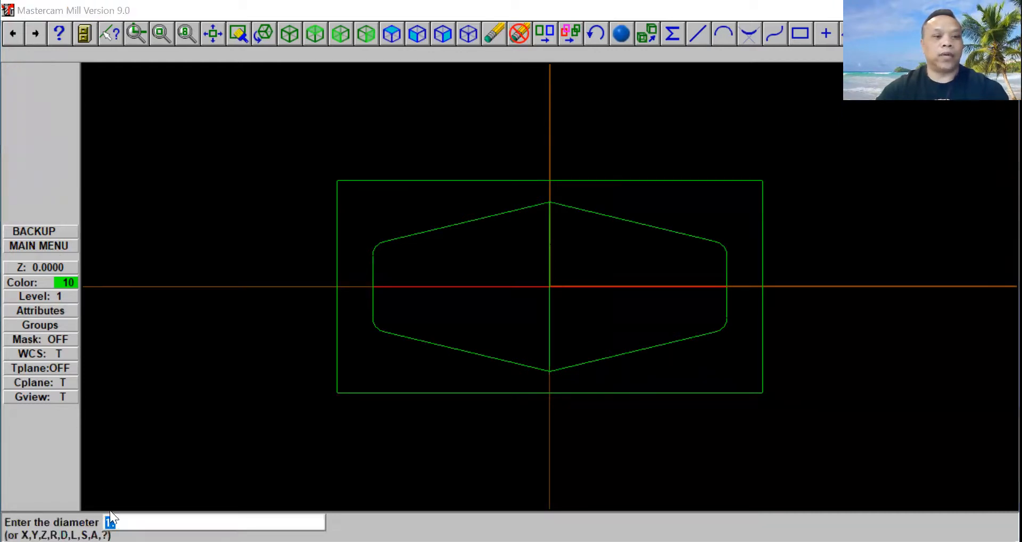
pyautogui.write('4')
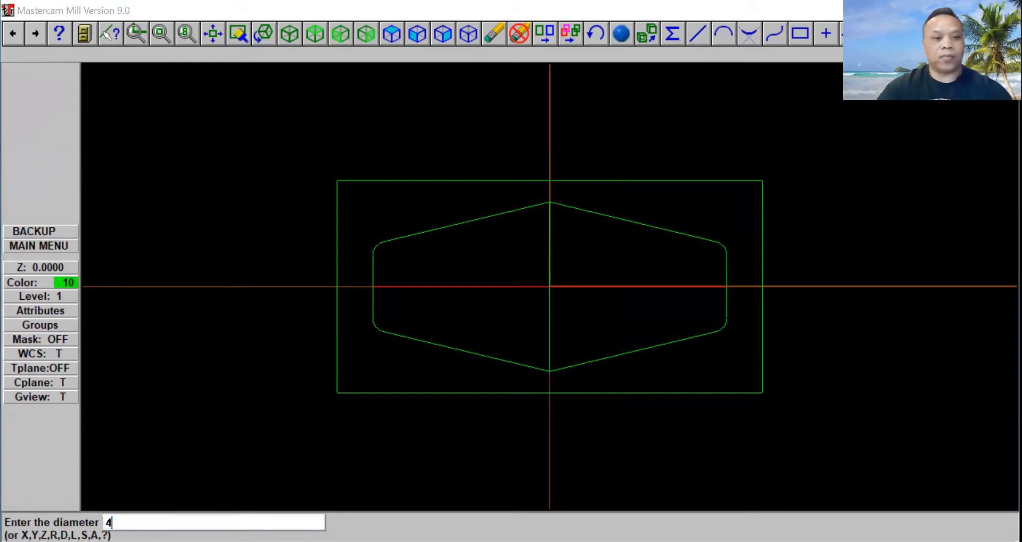
pyautogui.press('Return')
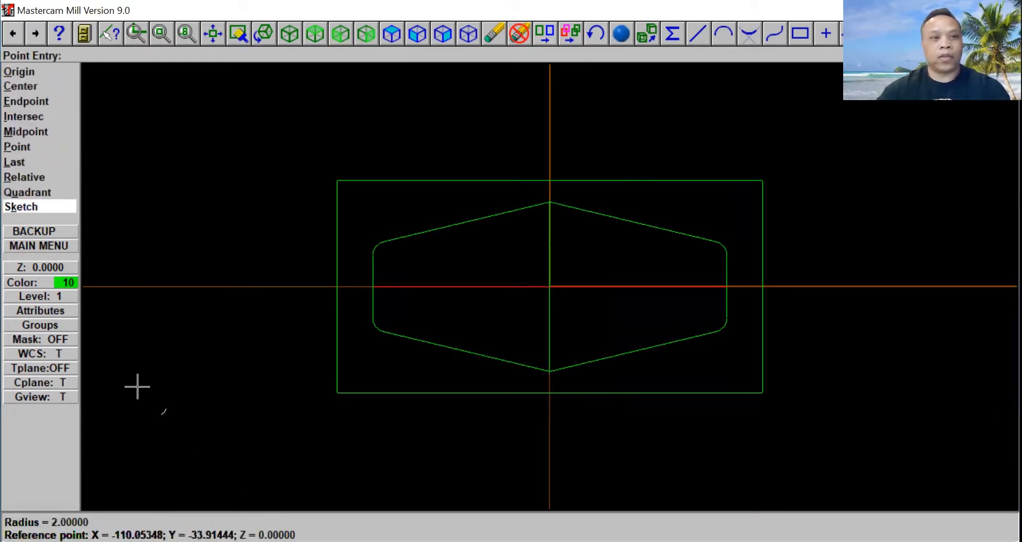
pyautogui.click(46, 85)
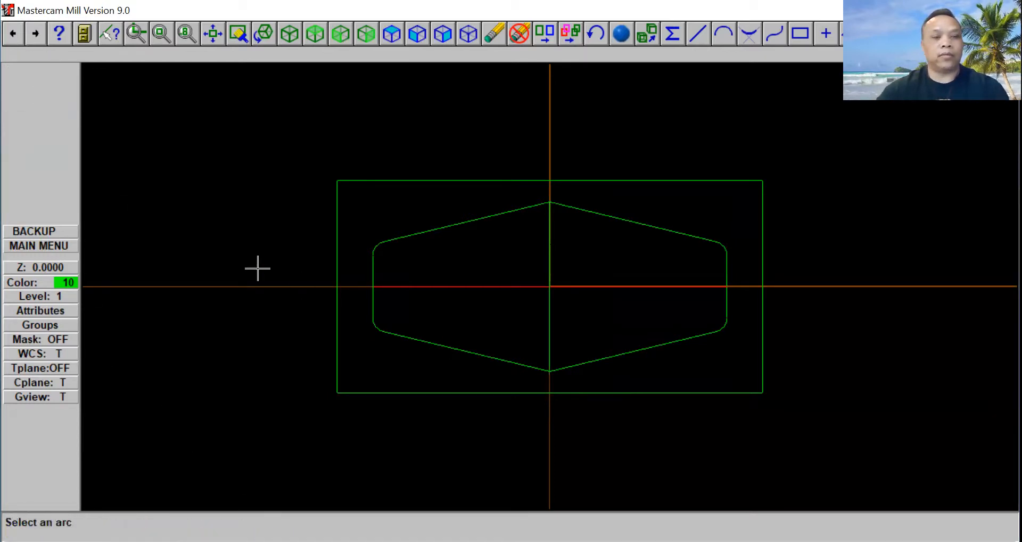
pyautogui.click(379, 251)
pyautogui.click(359, 255)
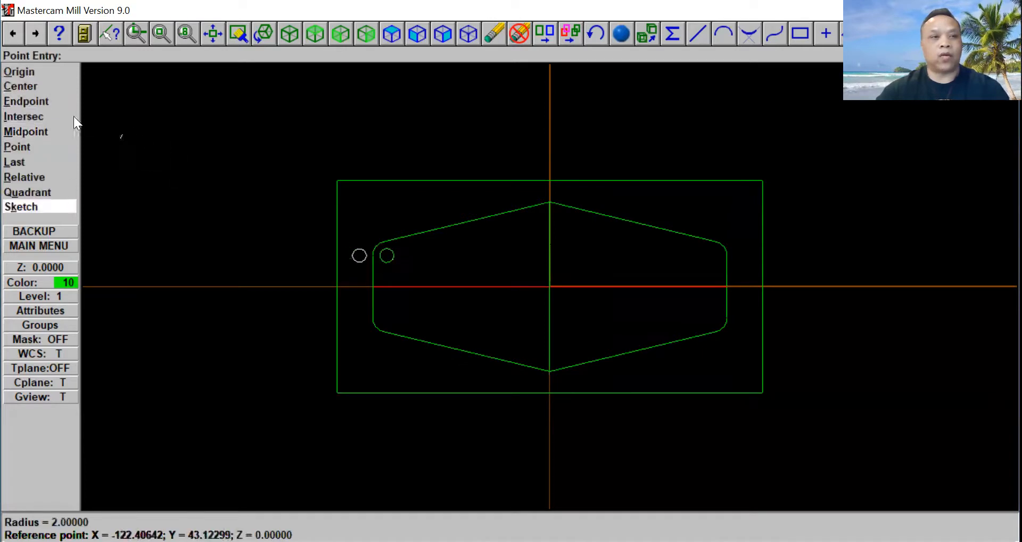
pyautogui.click(47, 87)
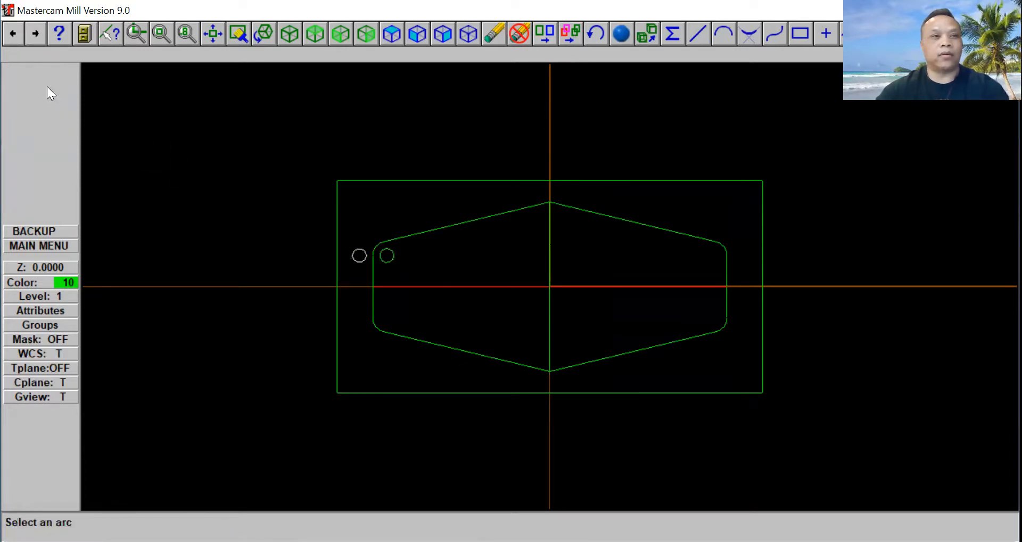
pyautogui.click(719, 249)
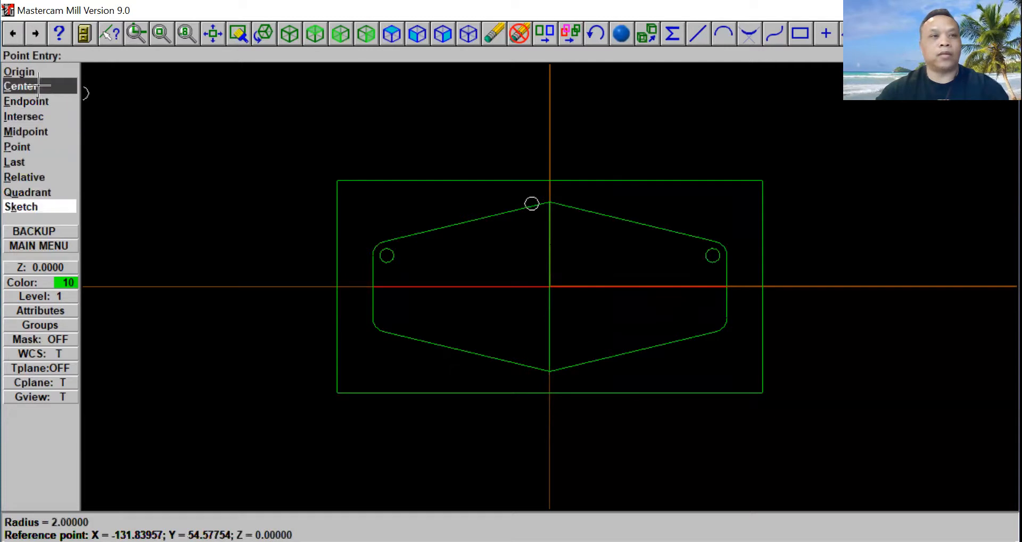
# - Place two more diameter 4 circles at the centres of the lower-left and lower-right corner fillets
pyautogui.click(39, 85)
pyautogui.click(373, 323)
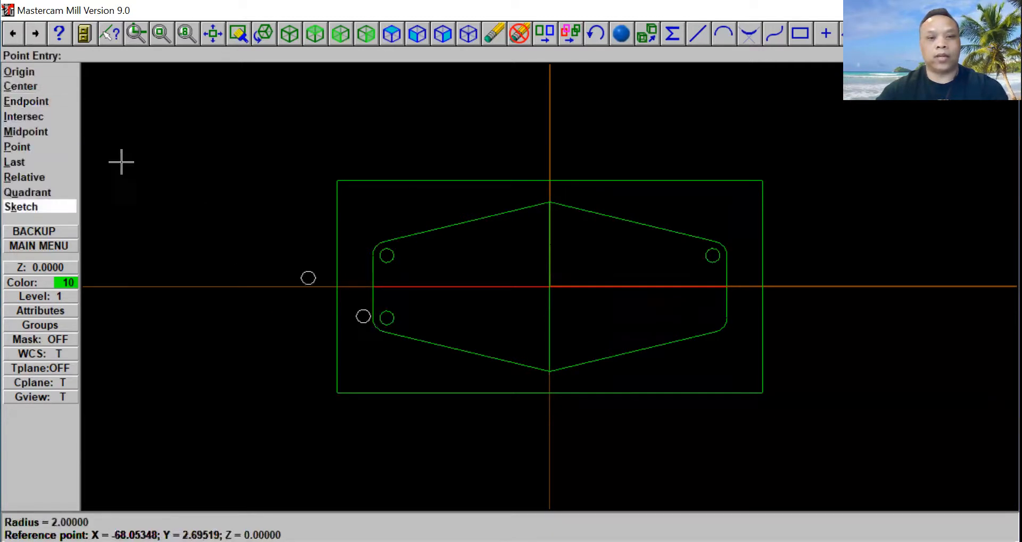
pyautogui.click(44, 85)
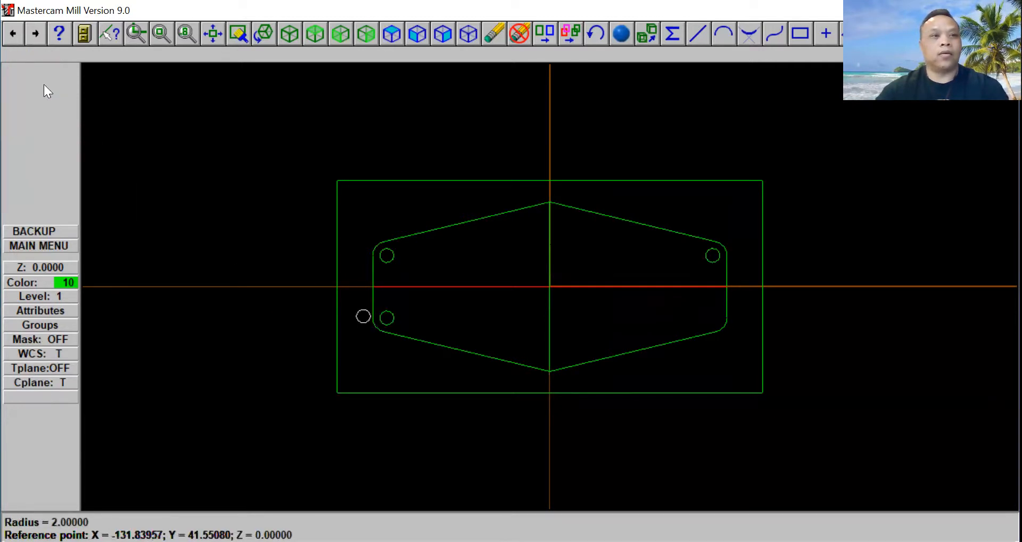
pyautogui.click(719, 333)
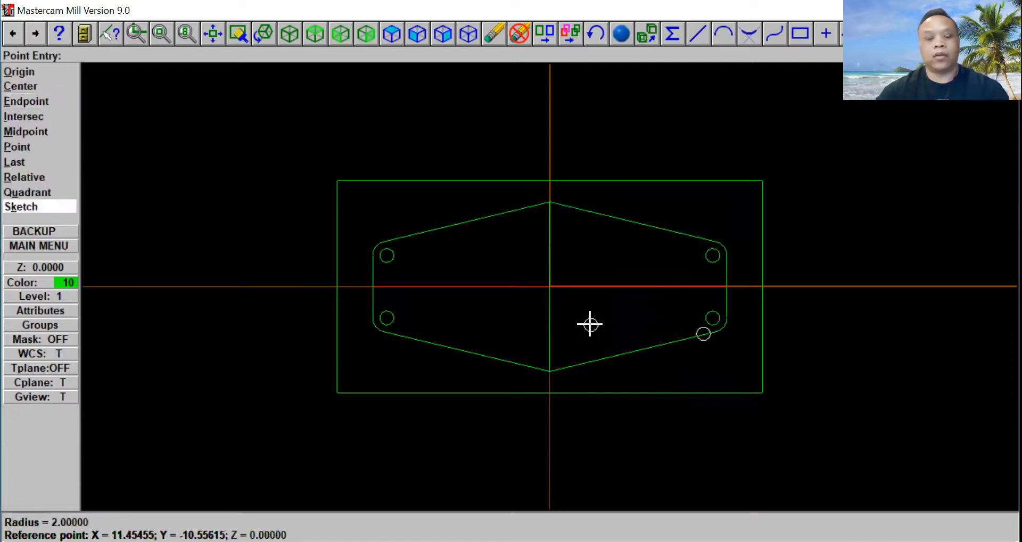
pyautogui.press('Escape')
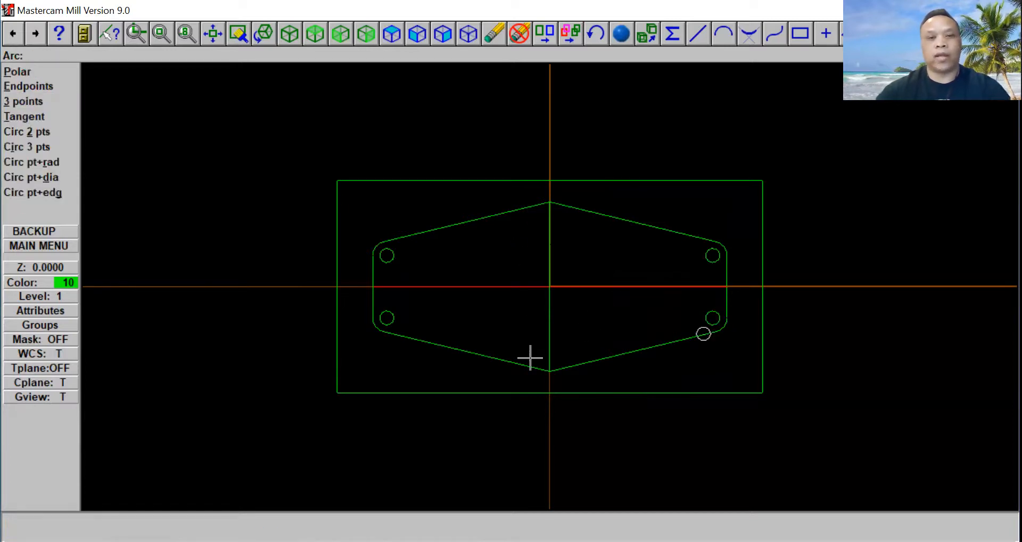
# - Draw a horizontal line from the centre of the upper-left circle across to the upper-right circle
pyautogui.click(55, 245)
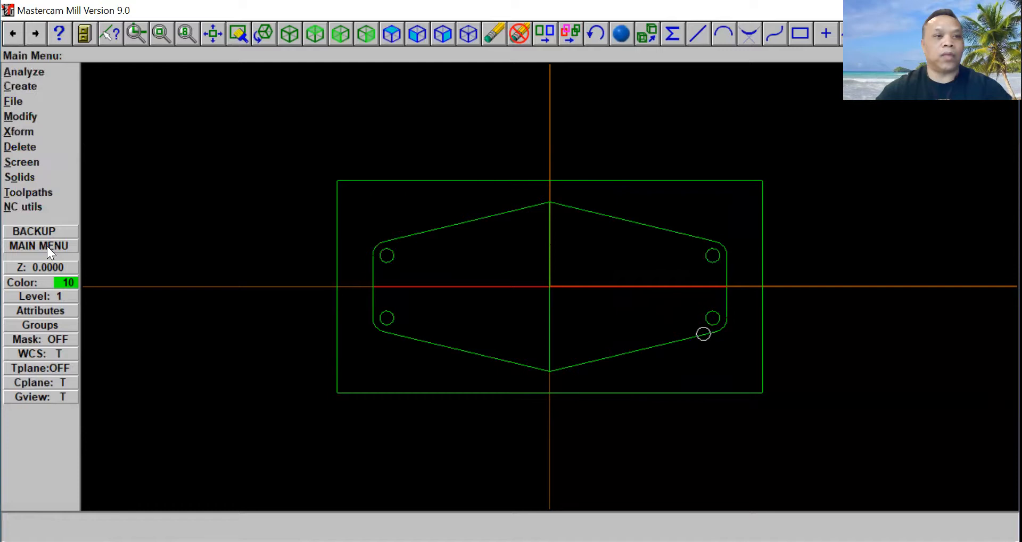
pyautogui.click(49, 86)
pyautogui.click(41, 84)
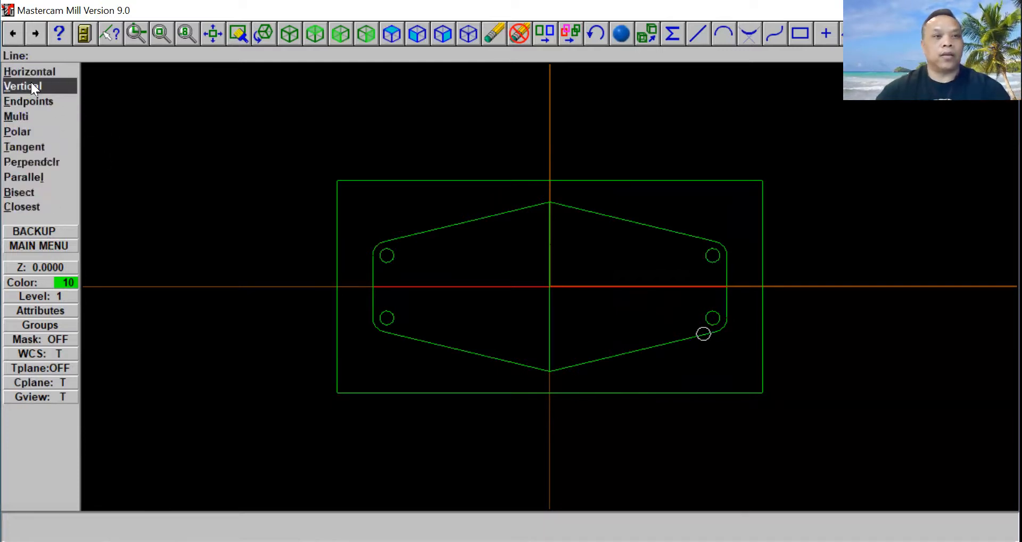
pyautogui.click(53, 73)
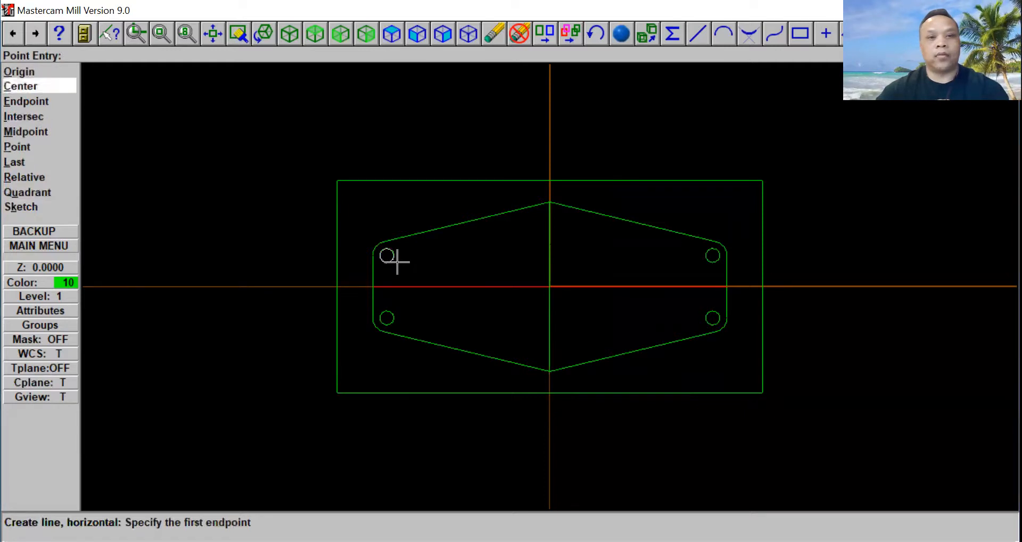
pyautogui.click(40, 85)
pyautogui.click(388, 255)
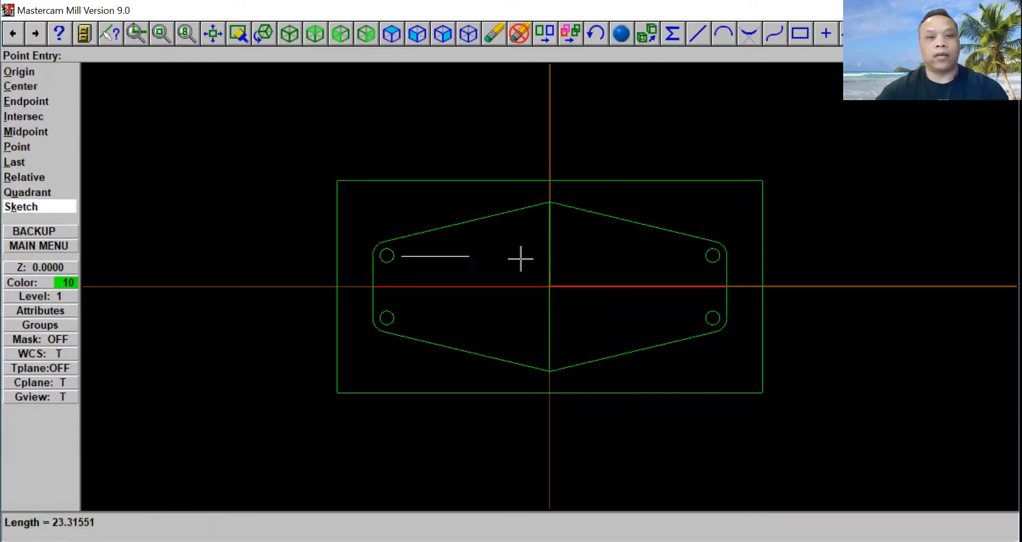
pyautogui.click(704, 256)
# - Draw a horizontal line between the lower-right and lower-left circles
pyautogui.click(698, 319)
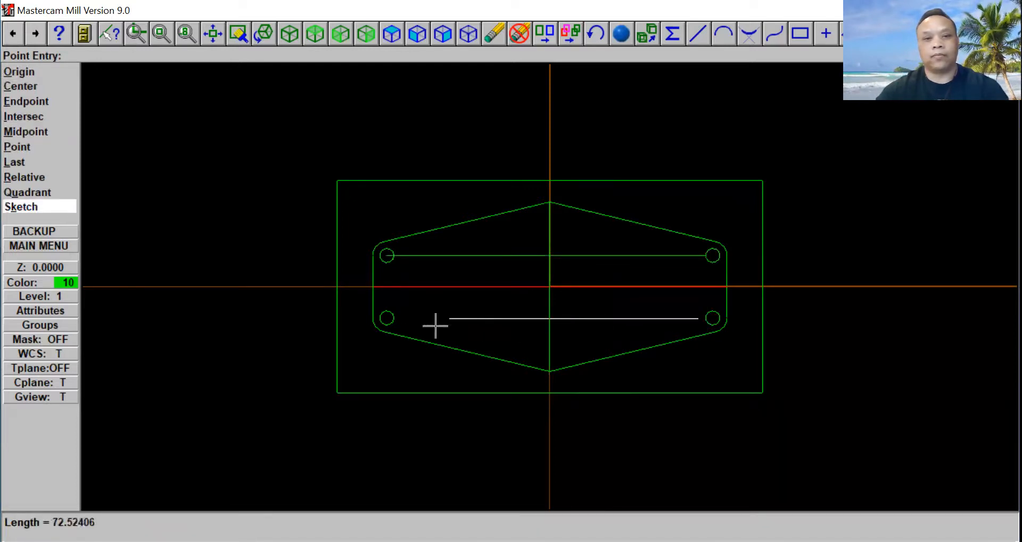
pyautogui.click(396, 322)
pyautogui.press('Return')
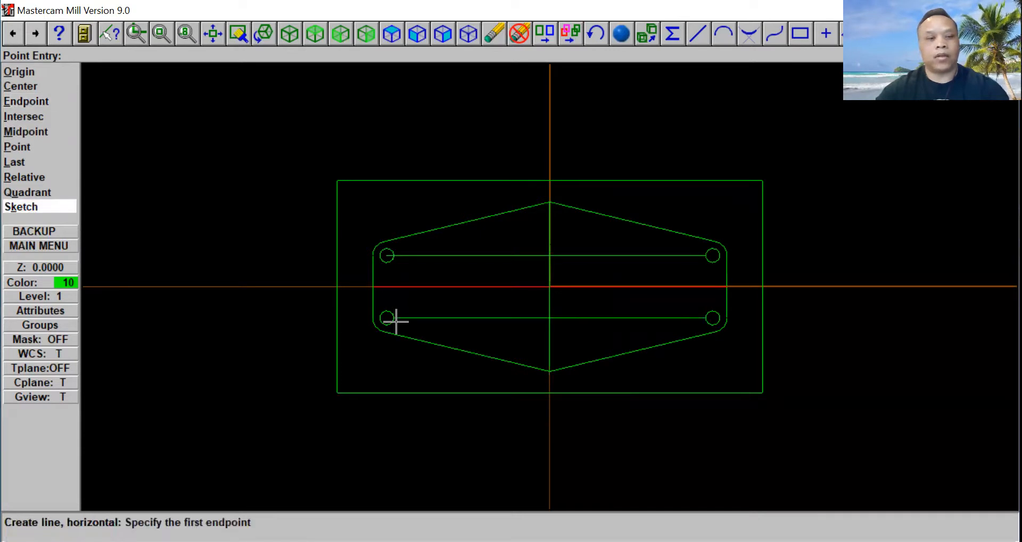
pyautogui.press('Escape')
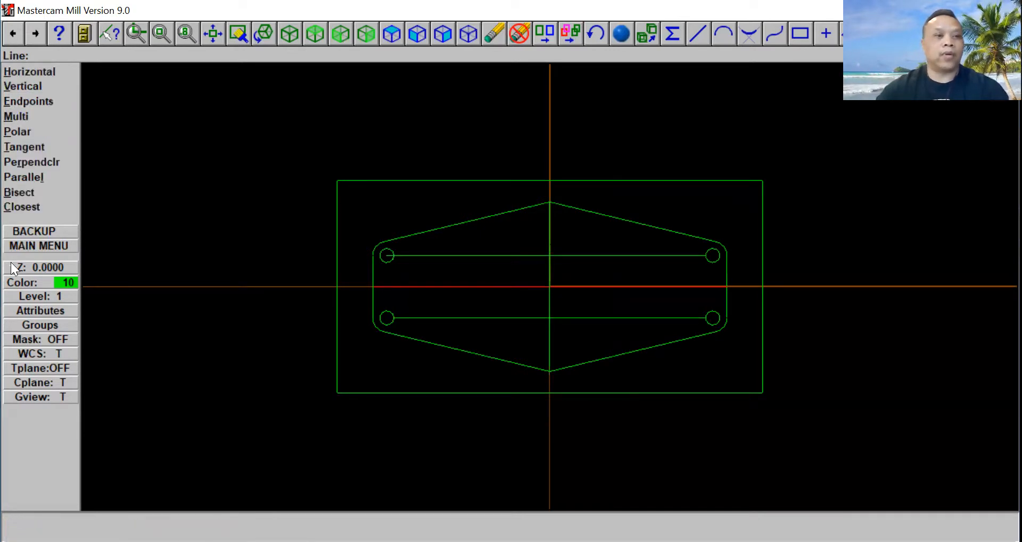
# - Draw two circles of diameter 4 at the midpoints of the upper and lower horizontal connecting lines
pyautogui.click(49, 246)
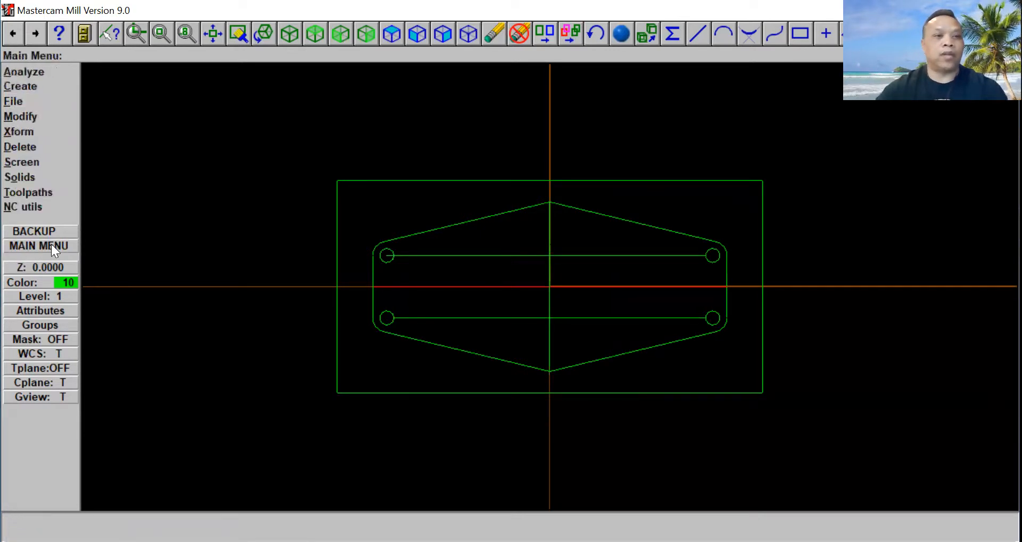
pyautogui.click(43, 87)
pyautogui.click(43, 102)
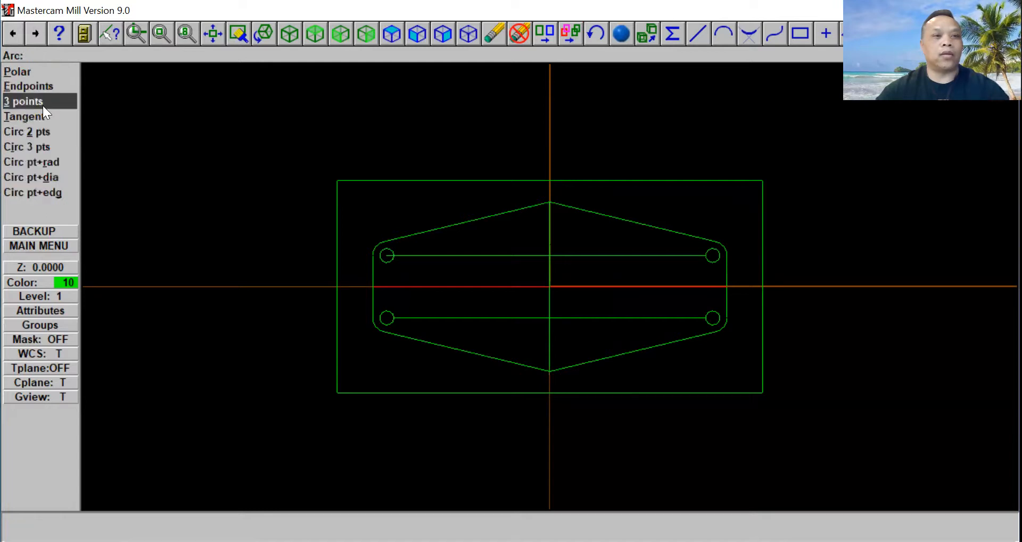
pyautogui.click(60, 184)
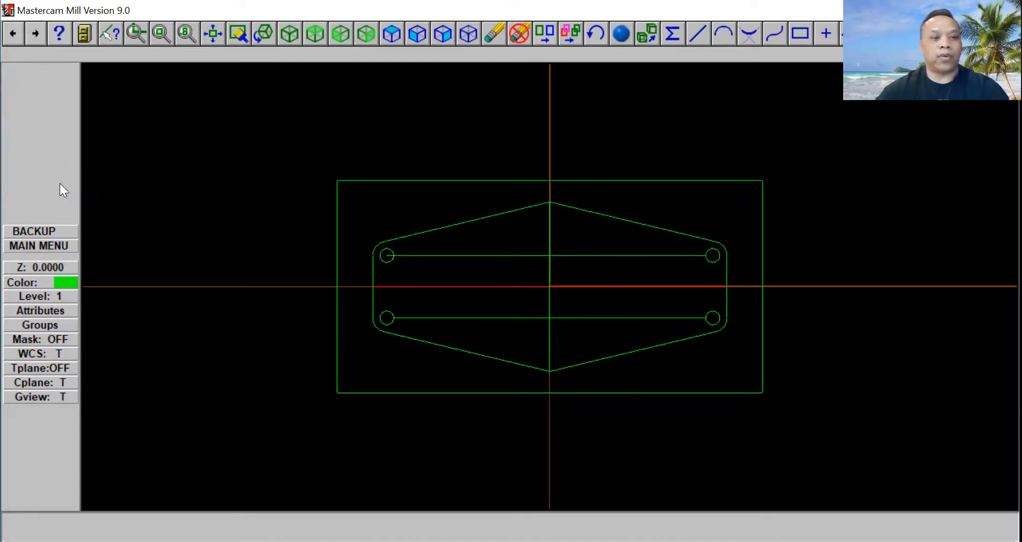
pyautogui.press('Return')
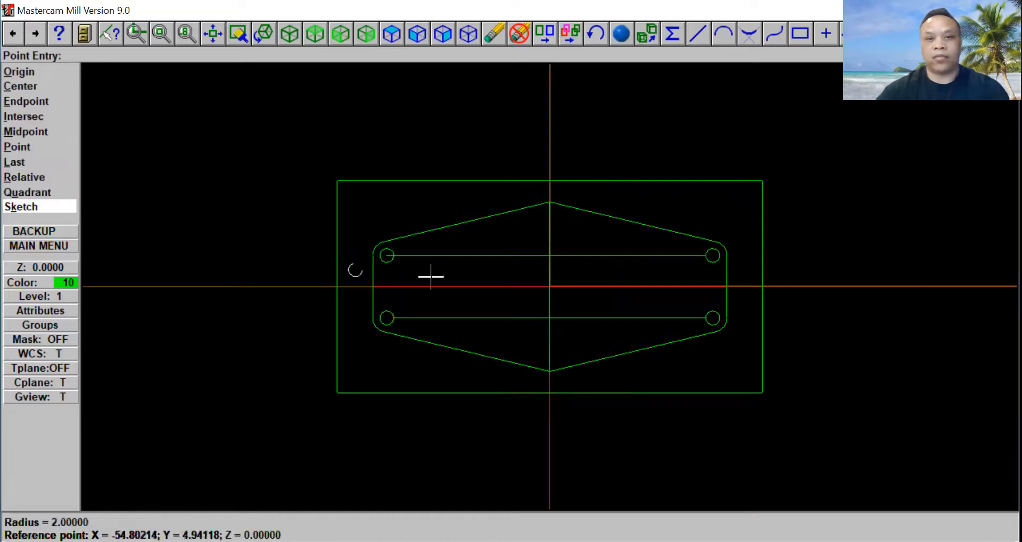
pyautogui.press('m')
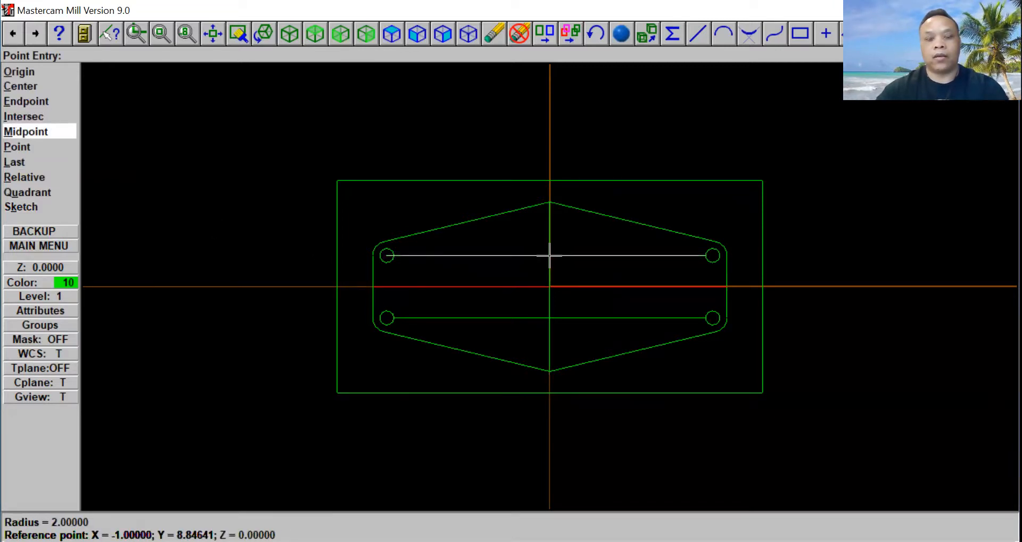
pyautogui.click(550, 256)
pyautogui.press('m')
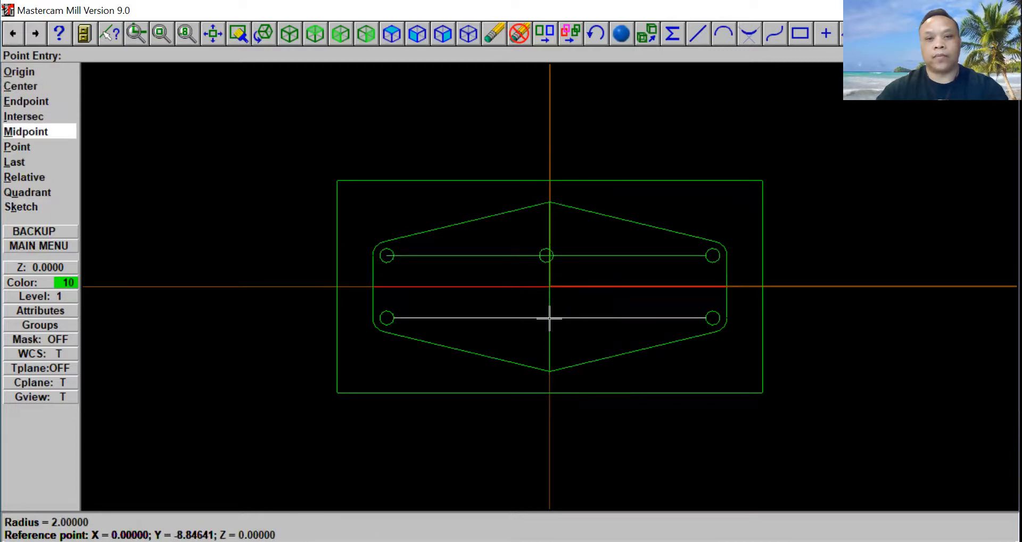
pyautogui.click(549, 318)
pyautogui.press('Escape')
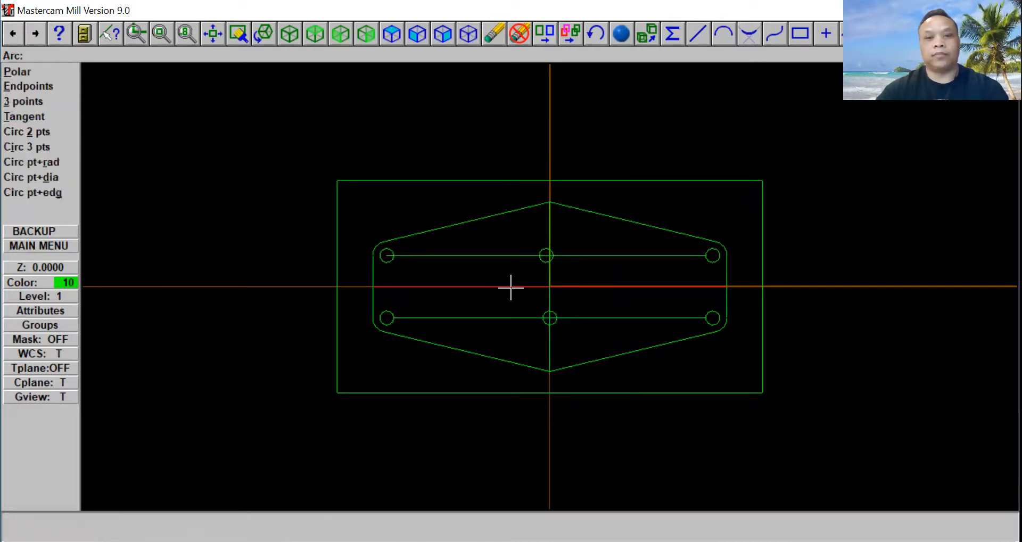
# - Delete the two connecting lines and the remaining vertical and horizontal construction lines inside the contour, and hide the coordinate axes
pyautogui.click(494, 31)
pyautogui.click(491, 256)
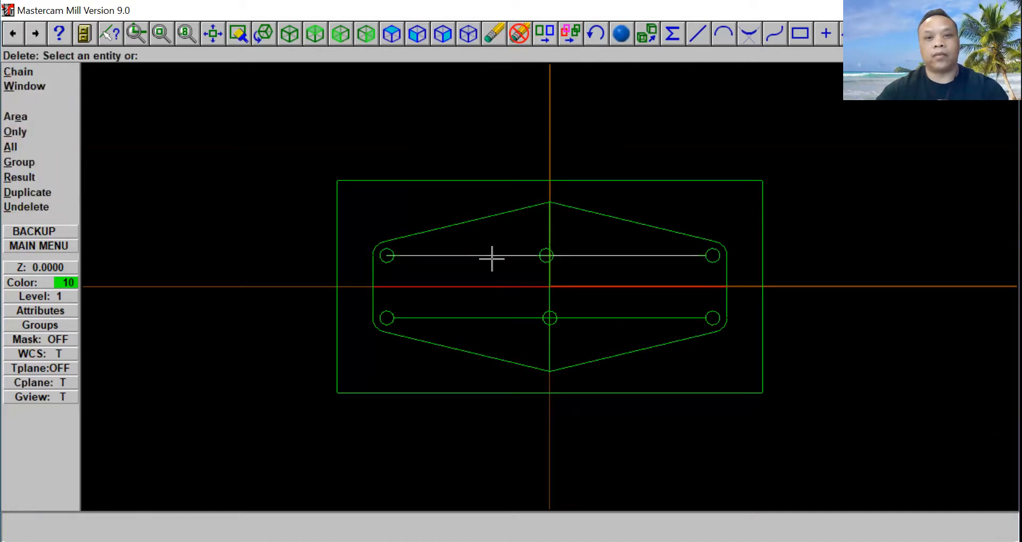
pyautogui.click(551, 240)
pyautogui.click(503, 317)
pyautogui.click(754, 333)
pyautogui.click(600, 289)
pyautogui.click(693, 336)
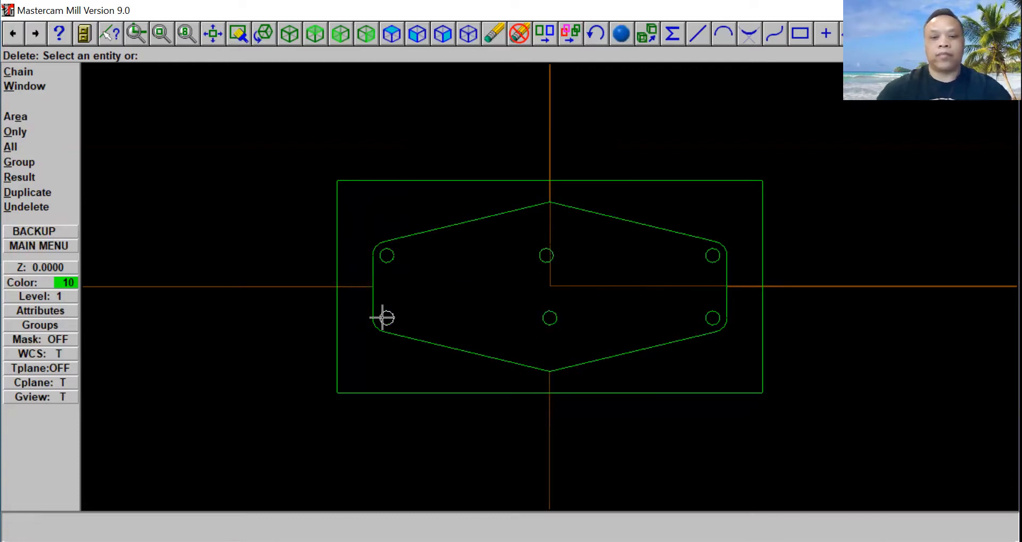
pyautogui.press('F9')
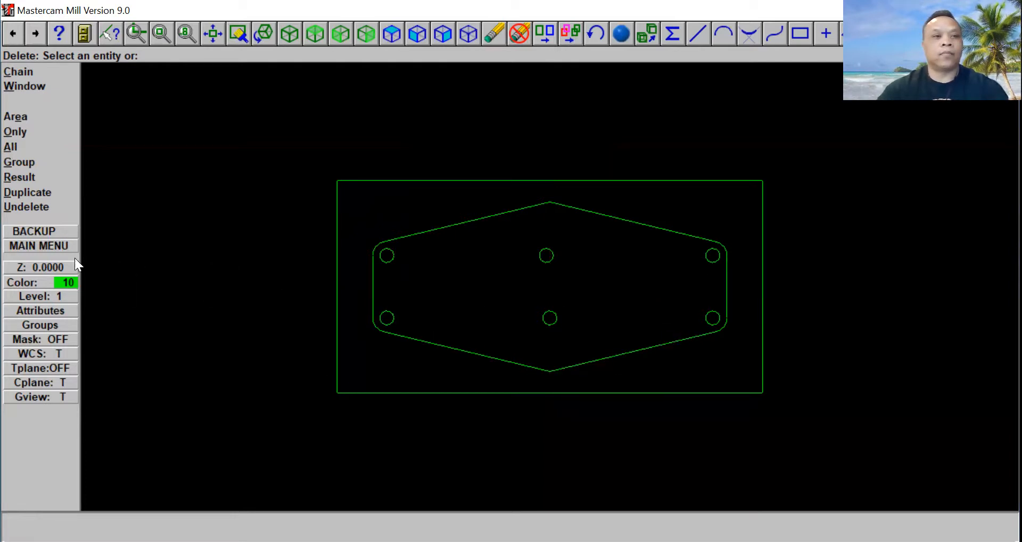
# - Start a pocket toolpath and chain all six circles inside the contour as its boundaries
pyautogui.click(62, 247)
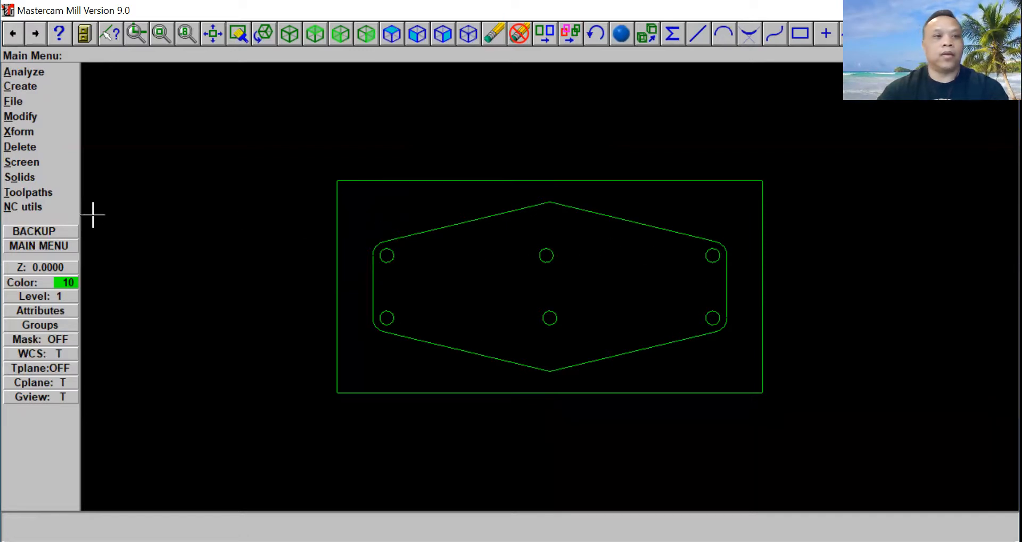
pyautogui.click(40, 195)
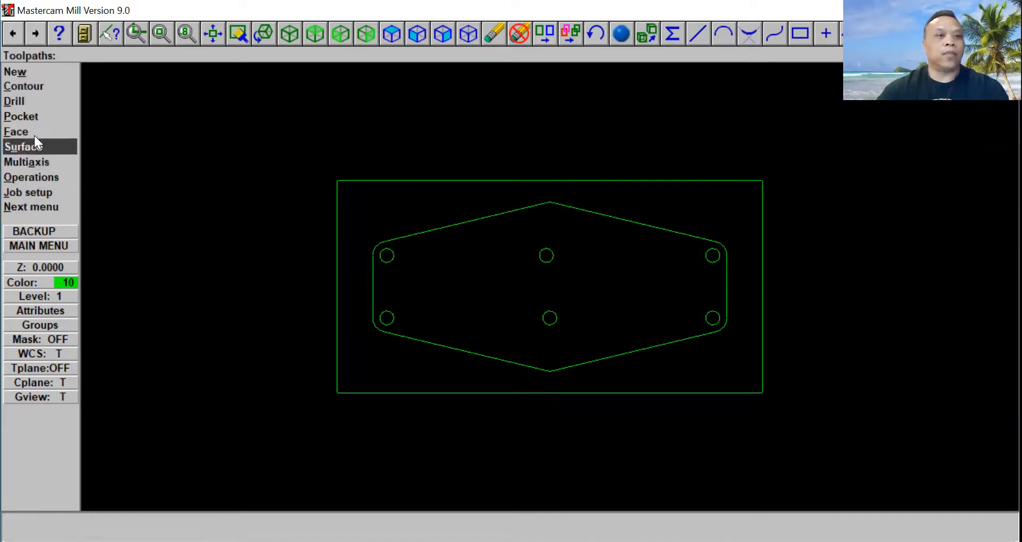
pyautogui.click(35, 118)
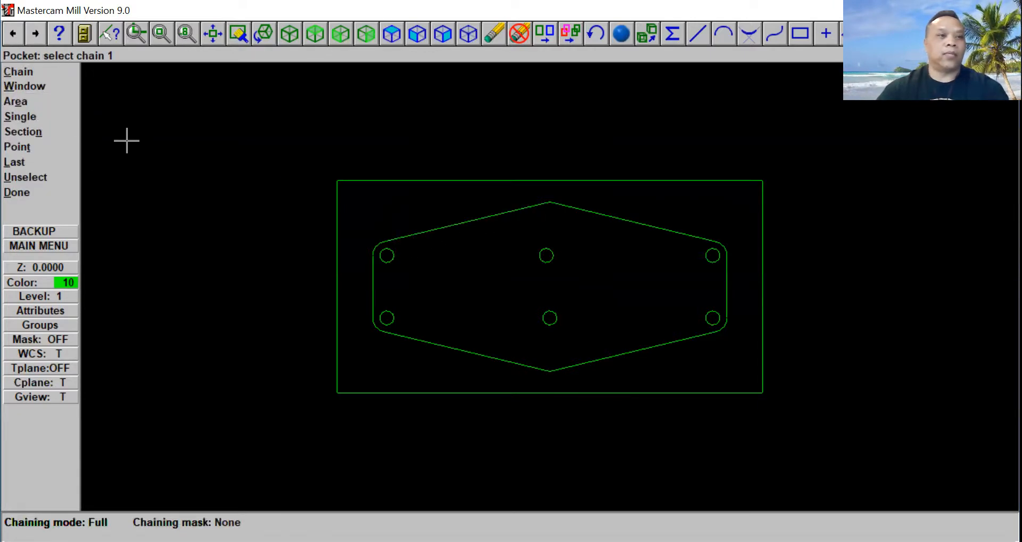
pyautogui.click(30, 72)
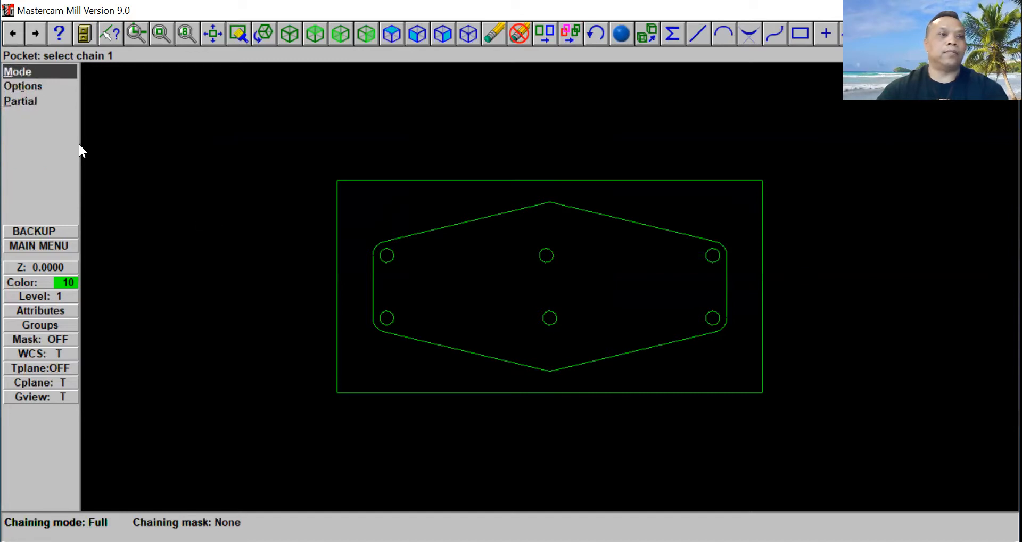
pyautogui.click(403, 267)
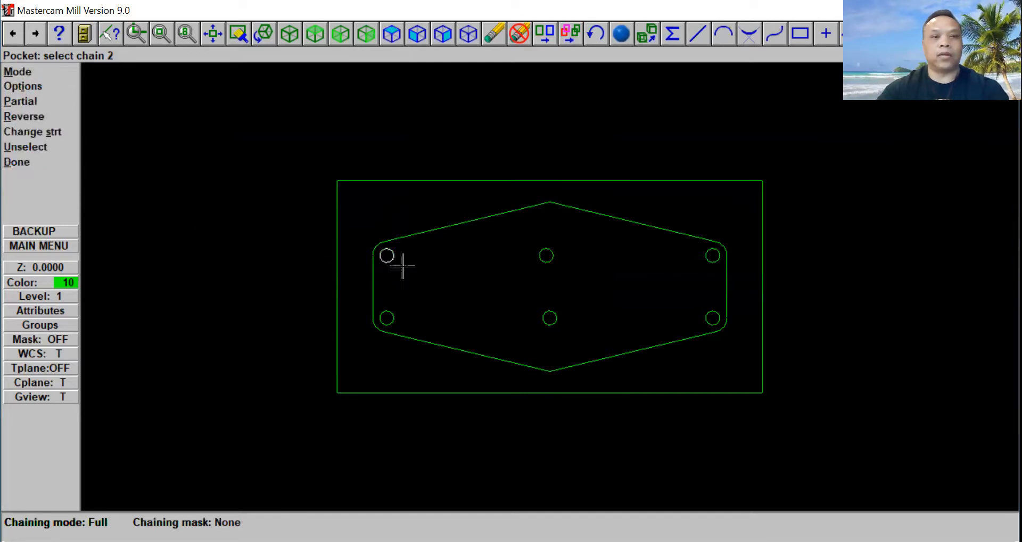
pyautogui.click(549, 263)
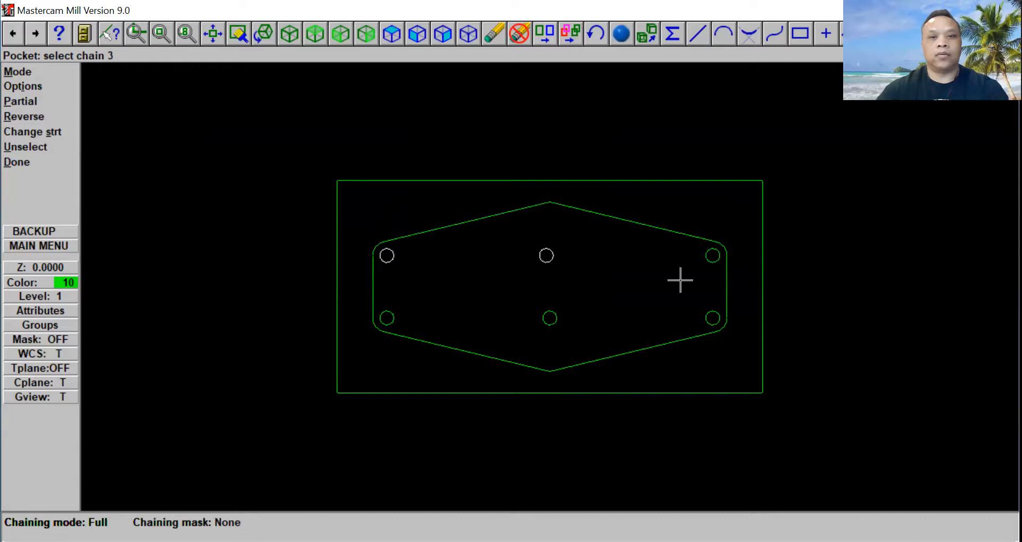
pyautogui.click(714, 263)
pyautogui.click(699, 319)
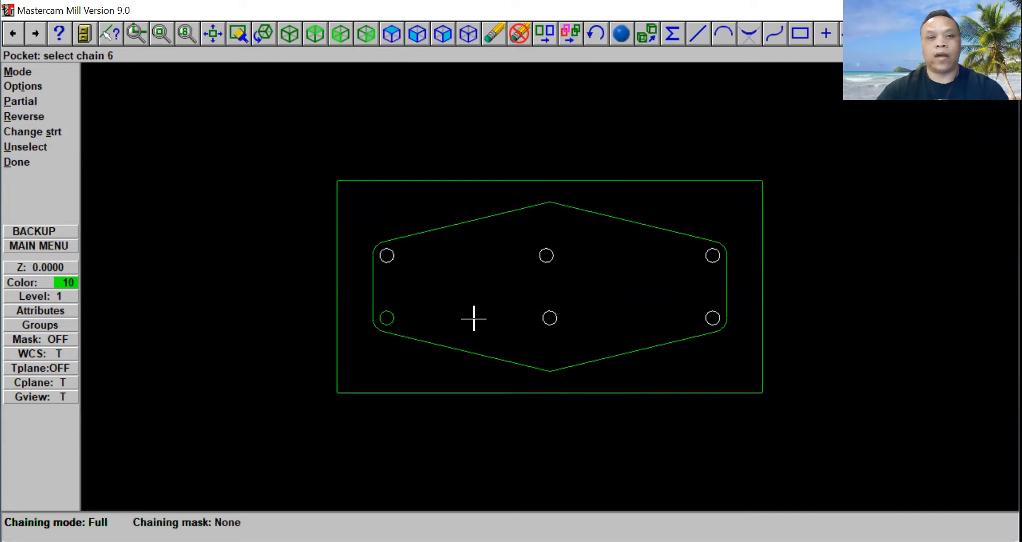
pyautogui.click(385, 324)
pyautogui.click(32, 163)
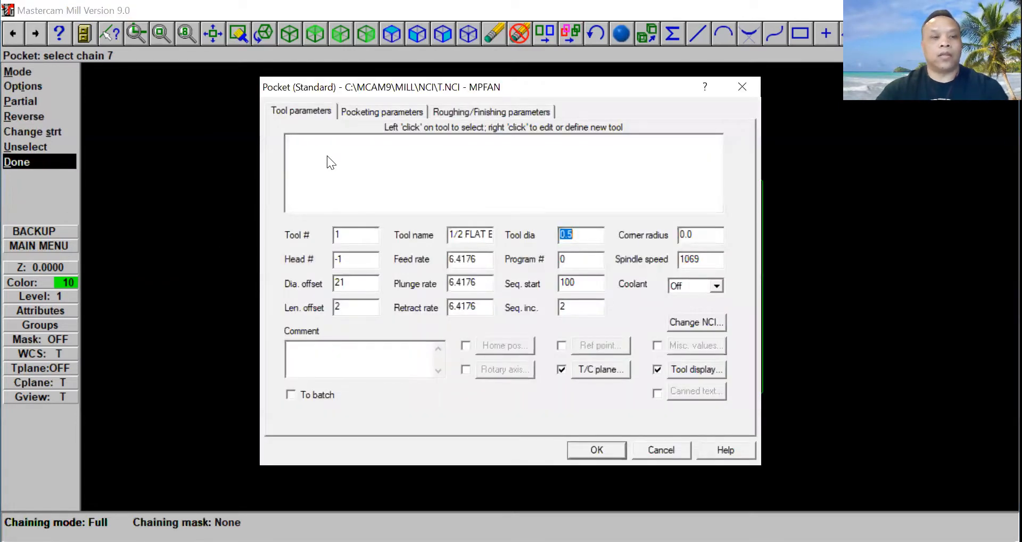
# - Load the 1/4 FLAT ENDMILL with 0.2500 in. diameter from the tool library for the pocket operation
pyautogui.rightClick(319, 145)
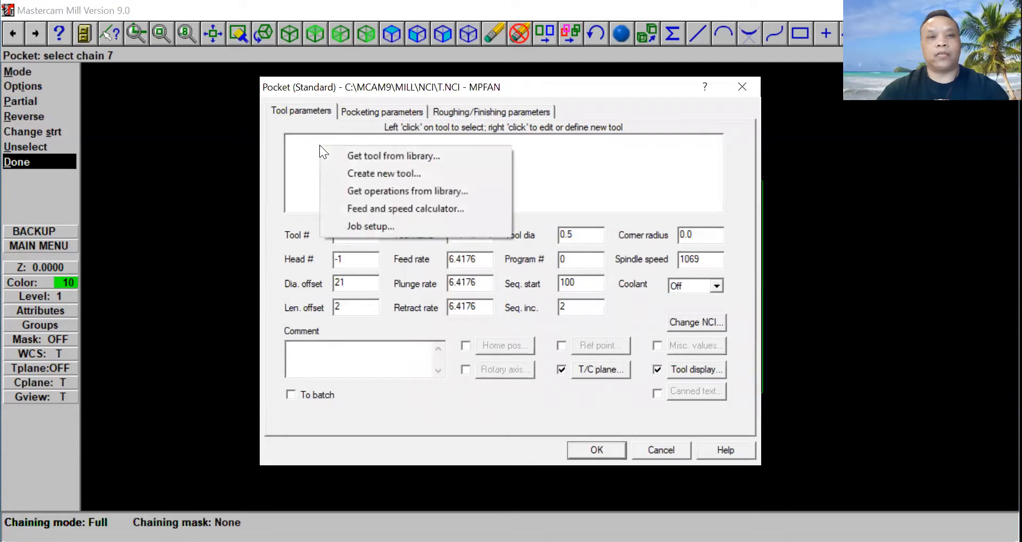
pyautogui.click(341, 154)
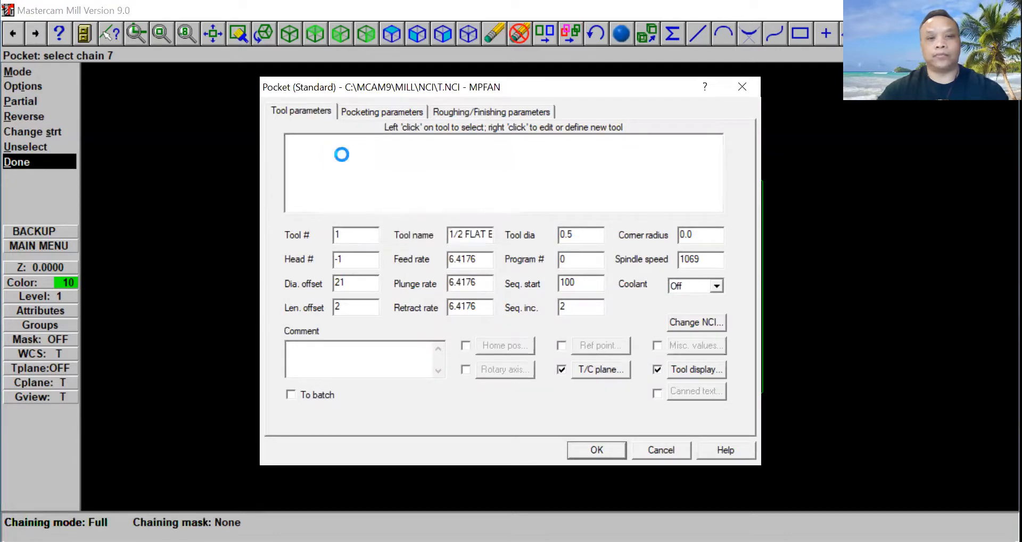
pyautogui.moveTo(776, 190); pyautogui.dragTo(773, 295)
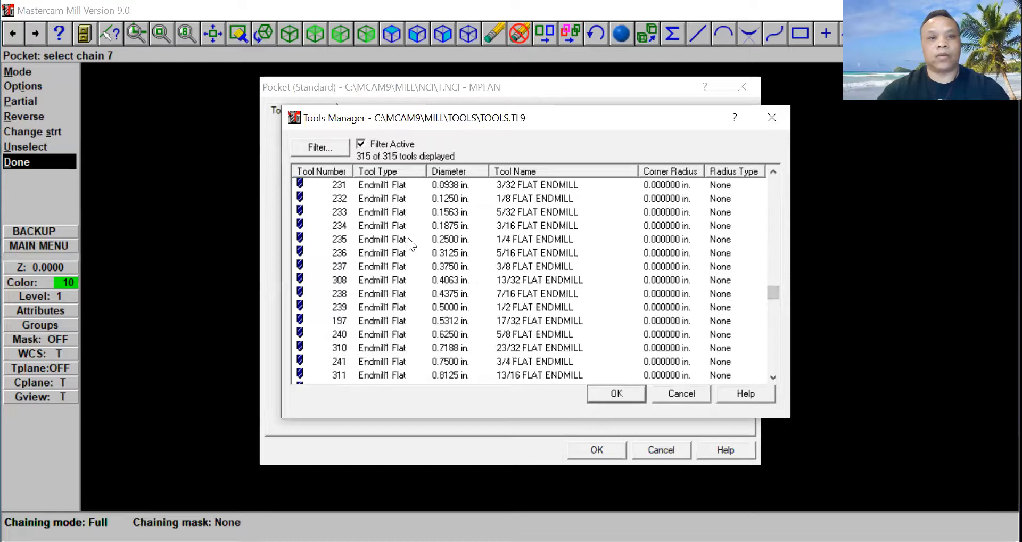
pyautogui.click(519, 240)
pyautogui.click(603, 392)
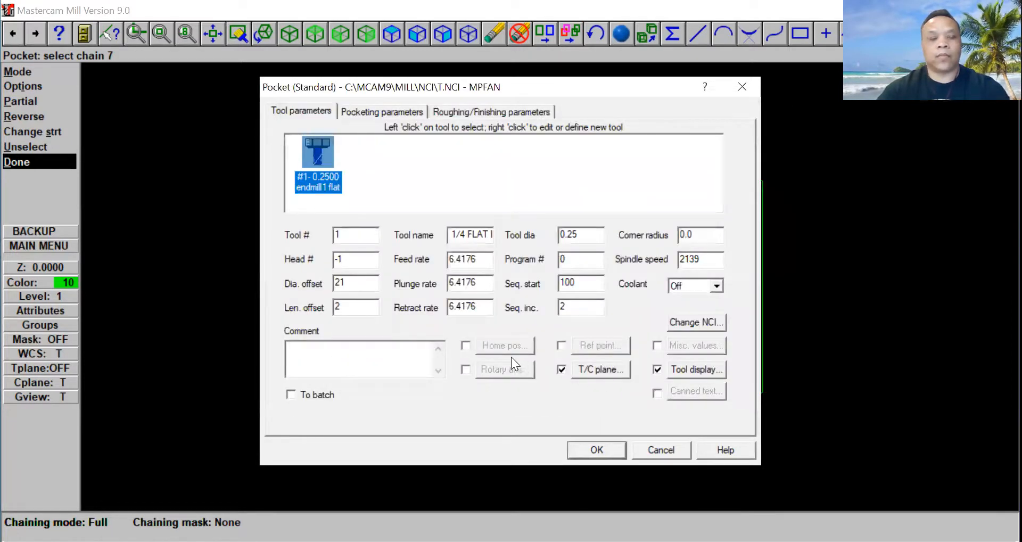
# - Enter the comment "Rough pocket" for the pocket operation
pyautogui.click(318, 353)
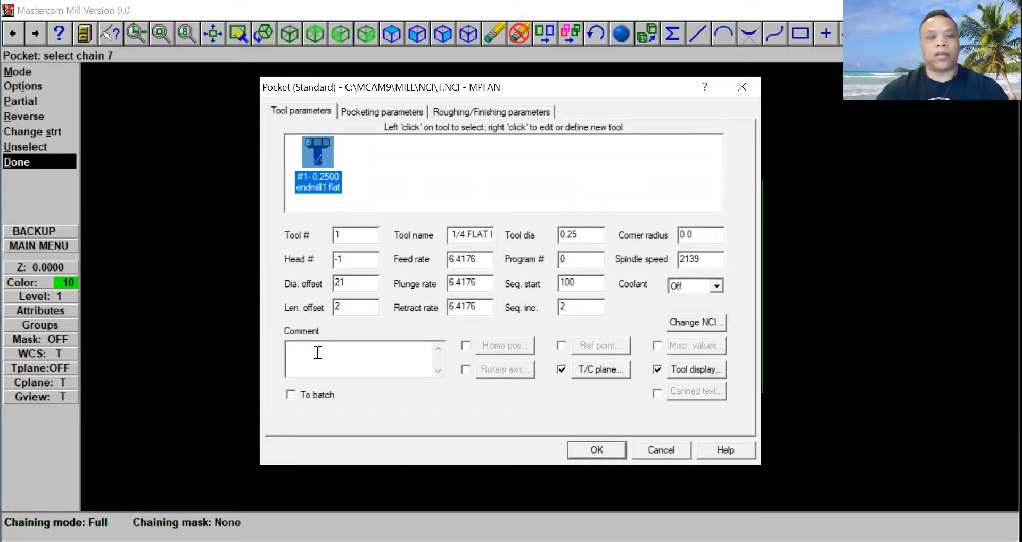
pyautogui.write('rogh')
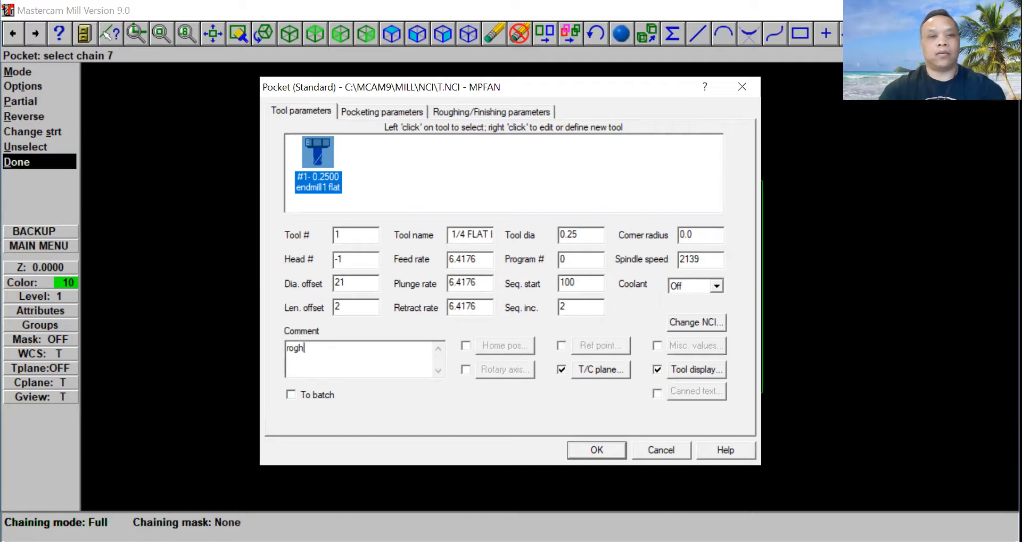
pyautogui.write('t p')
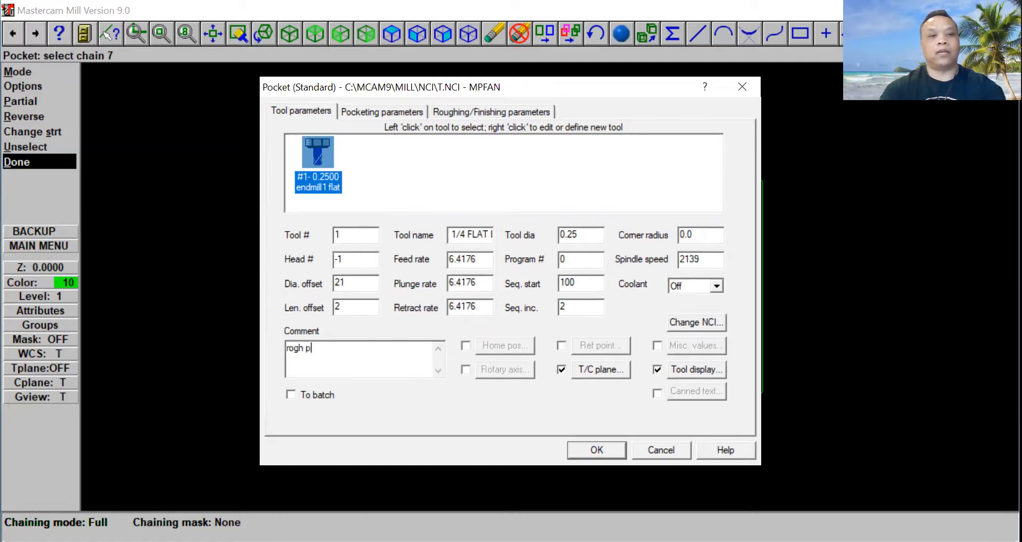
pyautogui.write('ocket')
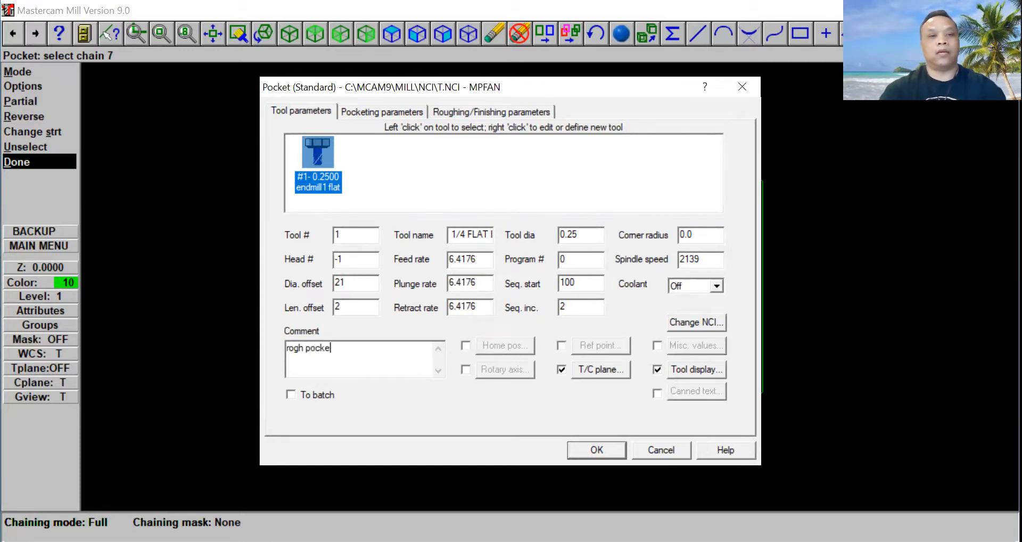
pyautogui.doubleClick(300, 349)
pyautogui.write('Rough')
pyautogui.click(382, 350)
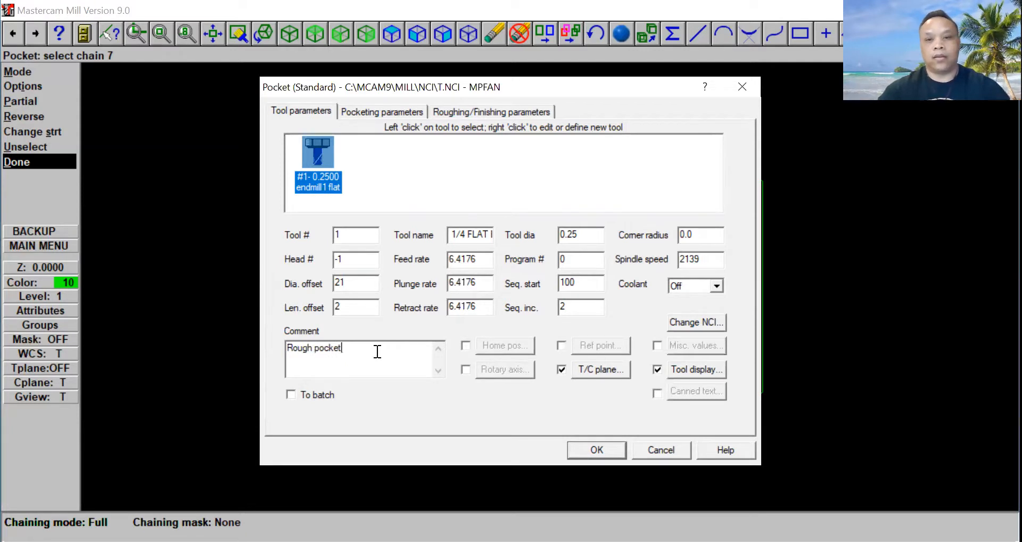
# - Enable the clearance height in the pocketing parameters, and set the top of stock to 0.75 and the depth to -0.5
pyautogui.click(392, 112)
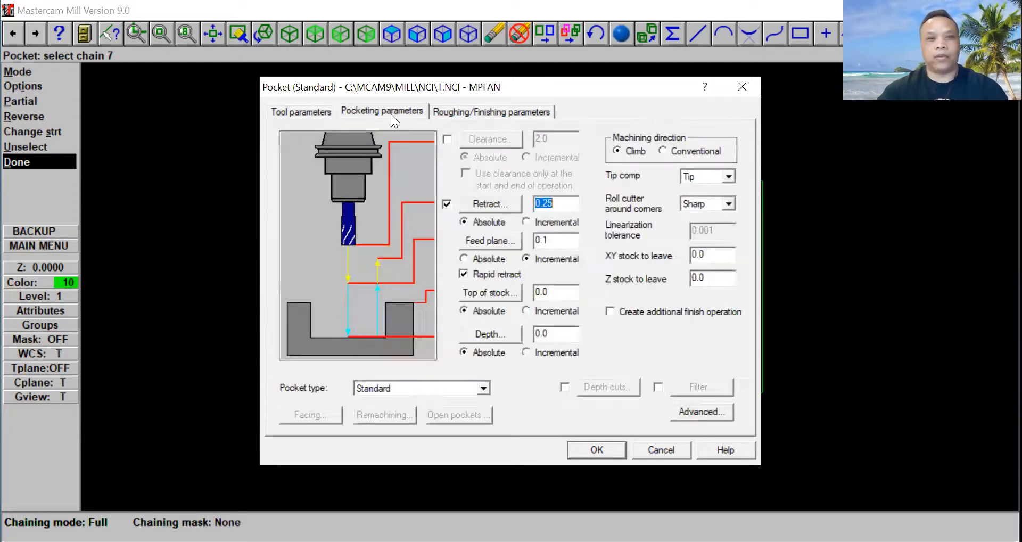
pyautogui.click(447, 140)
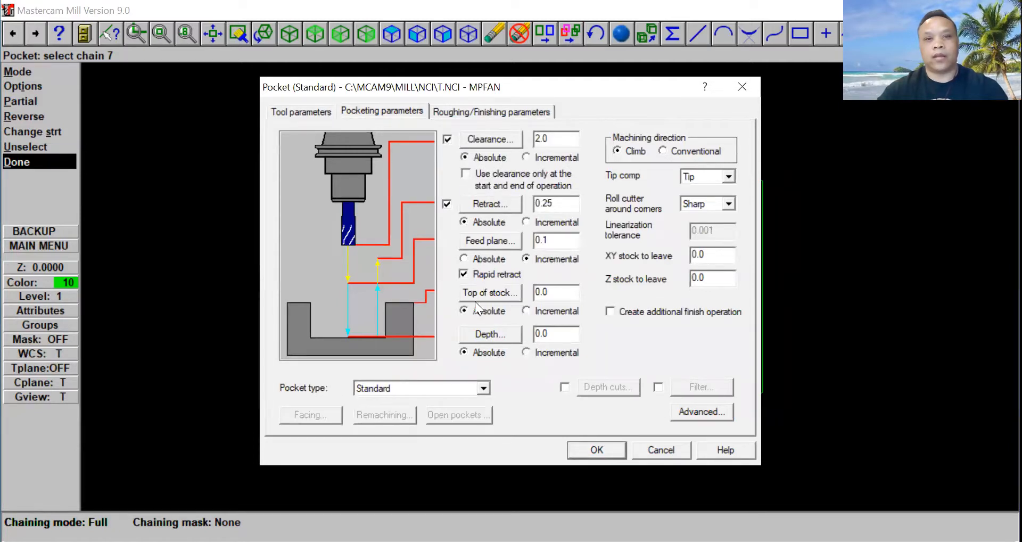
pyautogui.moveTo(554, 292); pyautogui.dragTo(466, 302)
pyautogui.write('.')
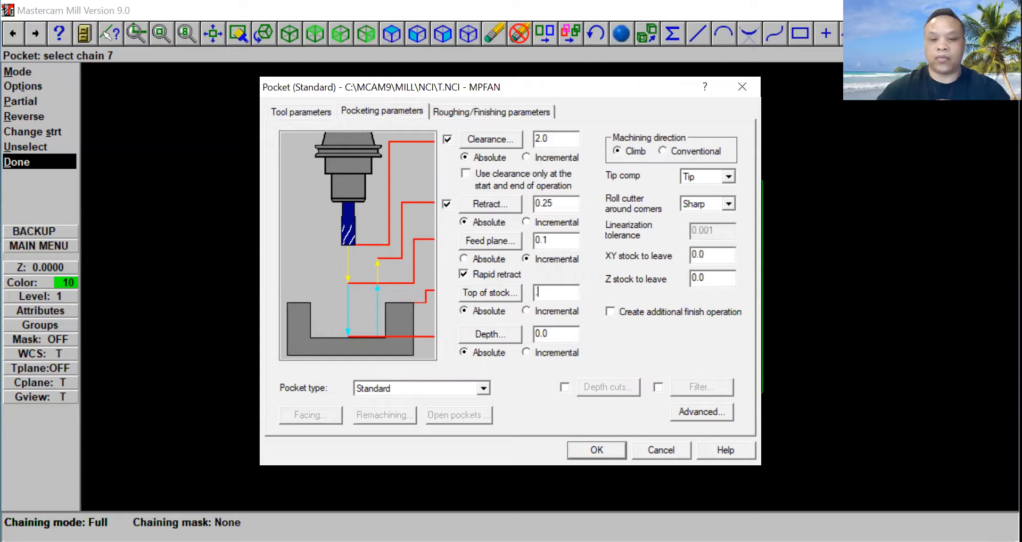
pyautogui.write('75')
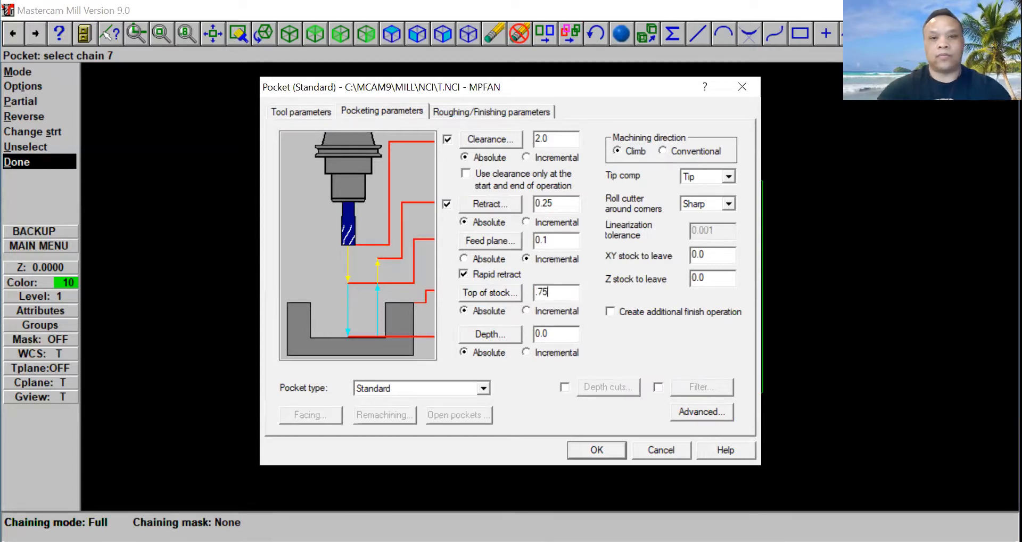
pyautogui.press('Tab')
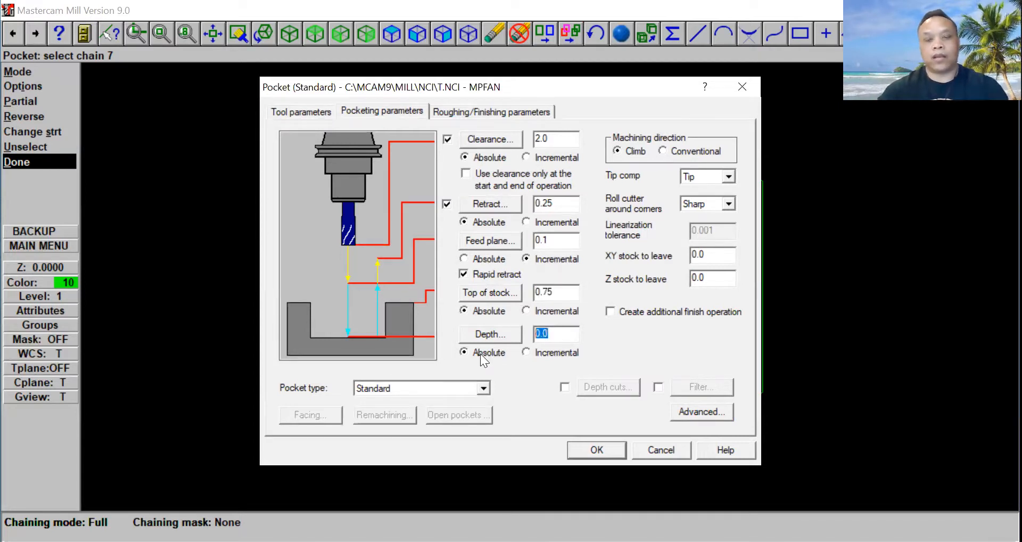
pyautogui.write('-')
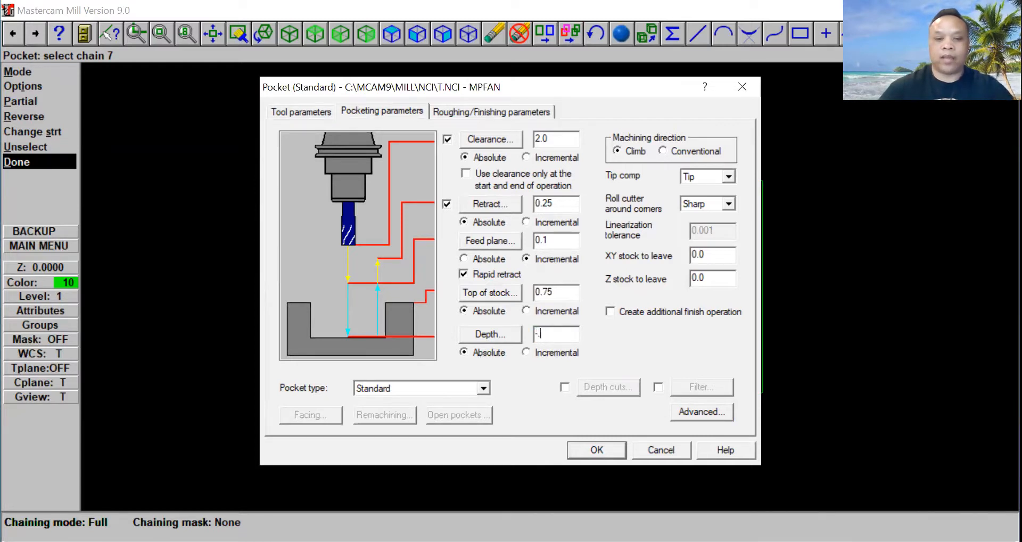
pyautogui.write('.5')
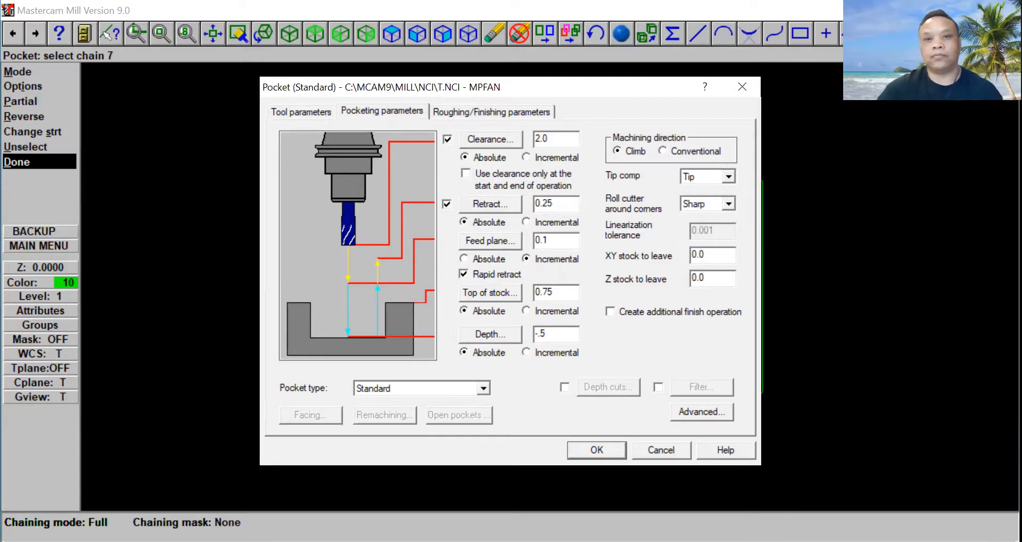
# - Set the pocket's tip compensation to Center and rolling the cutter around corners to None
pyautogui.click(729, 176)
pyautogui.click(719, 188)
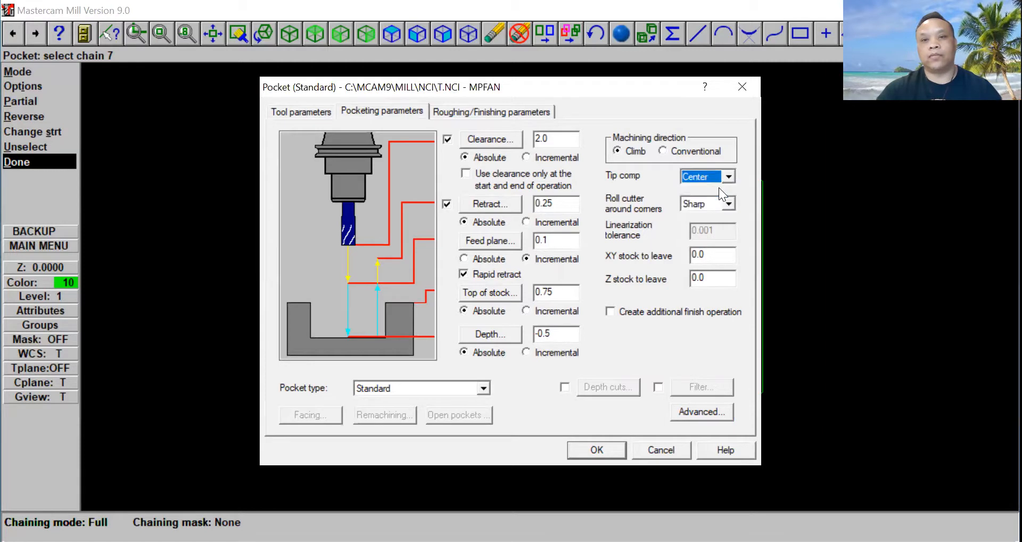
pyautogui.click(728, 204)
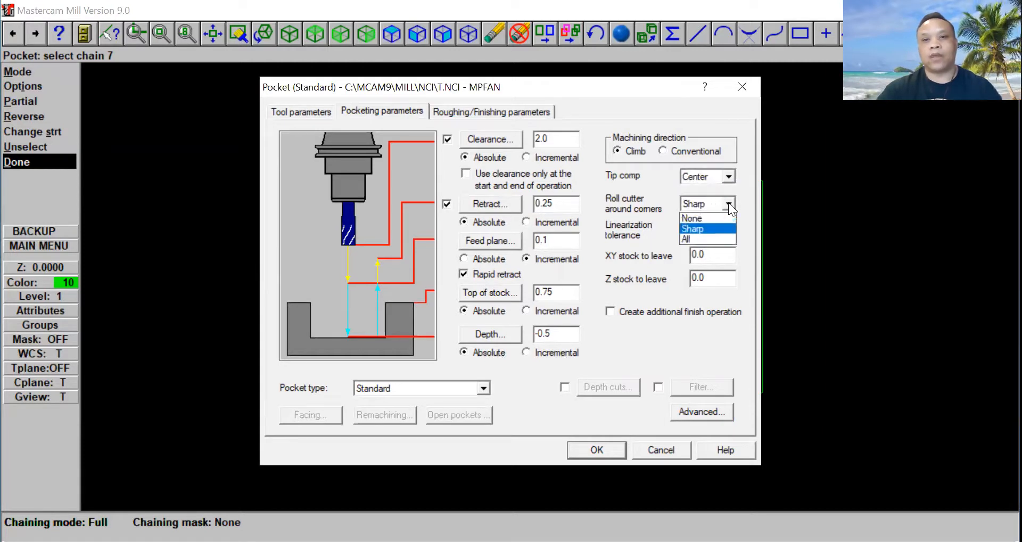
pyautogui.click(719, 215)
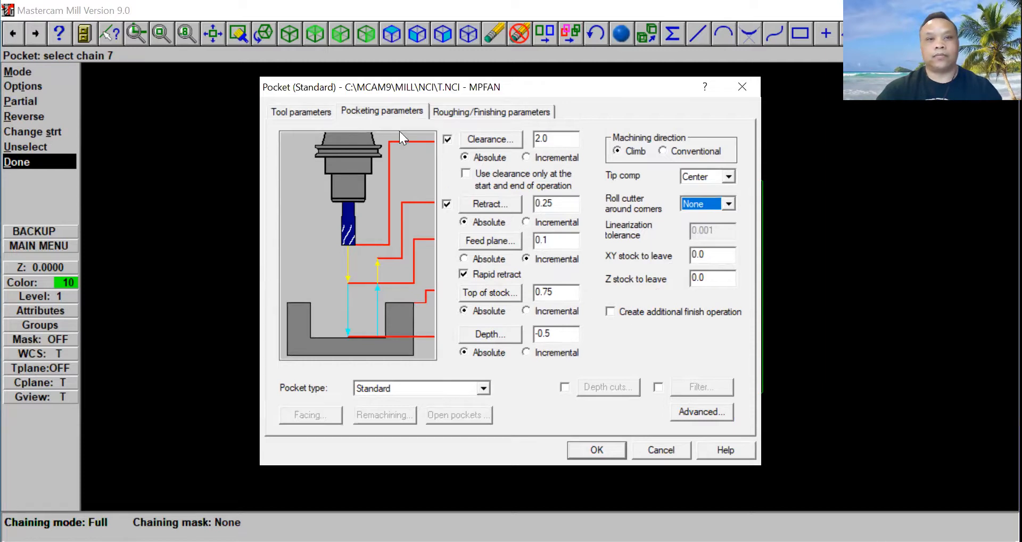
# - Generate the pocket toolpath with True Spiral roughing from inside to outside and wear cutter compensation
pyautogui.click(458, 113)
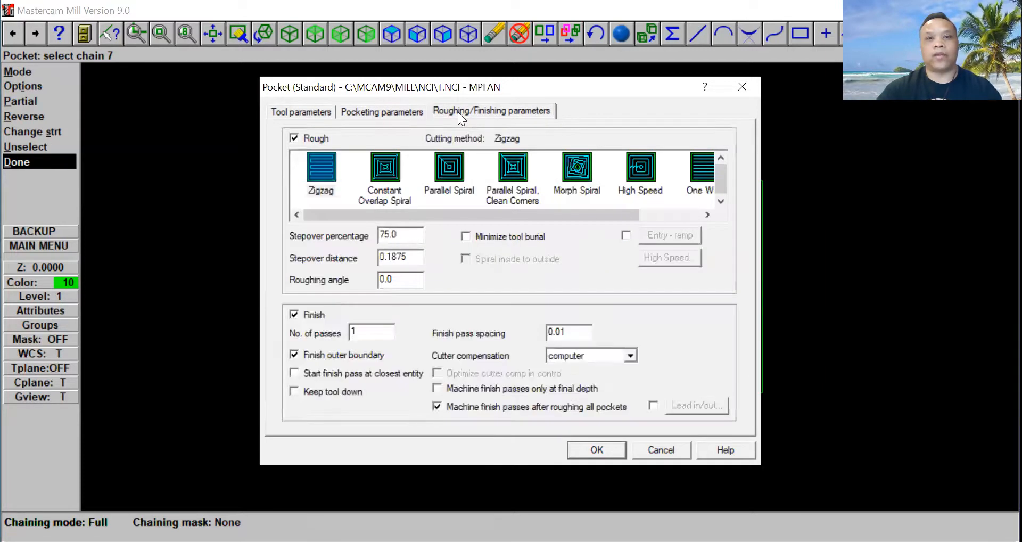
pyautogui.moveTo(484, 217); pyautogui.dragTo(647, 221)
pyautogui.click(686, 162)
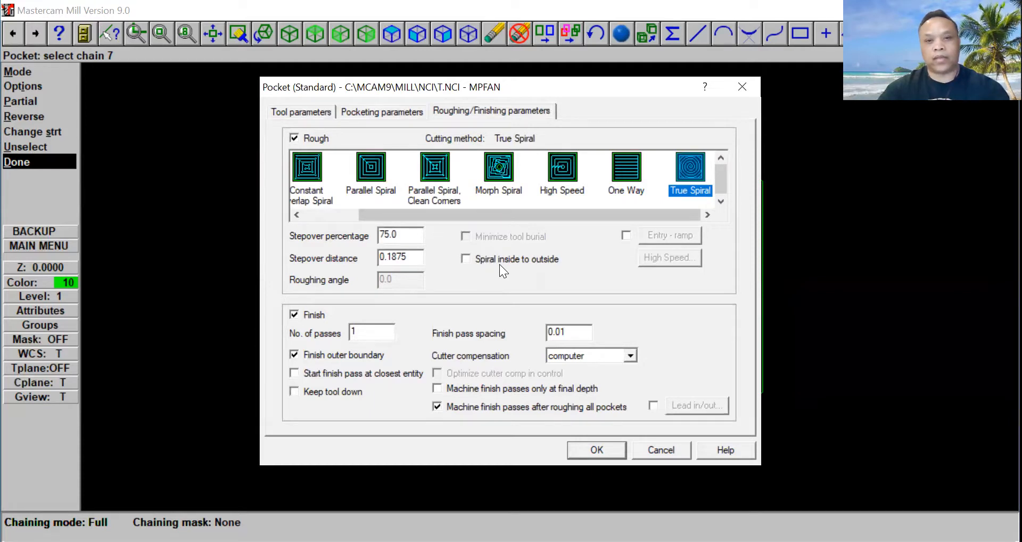
pyautogui.click(465, 259)
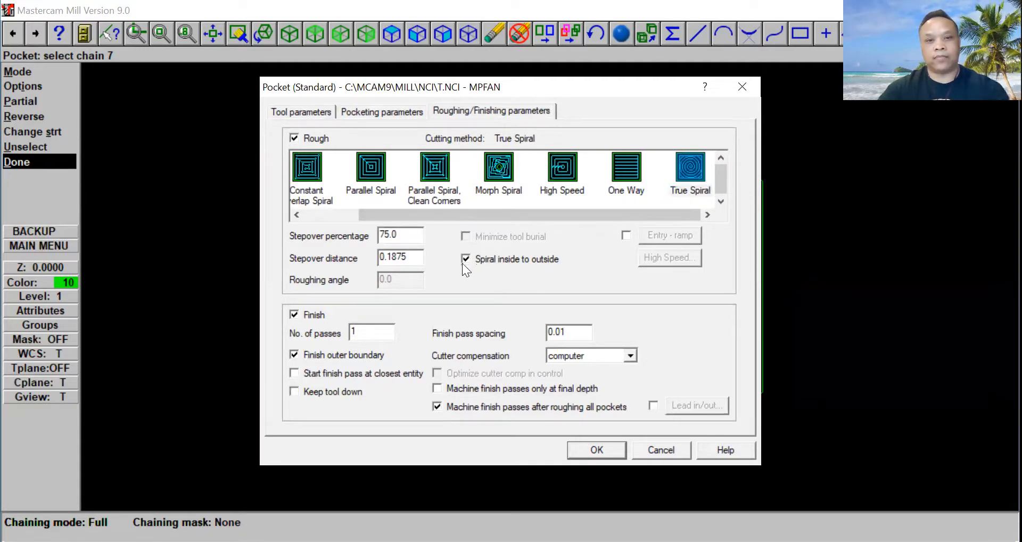
pyautogui.click(629, 355)
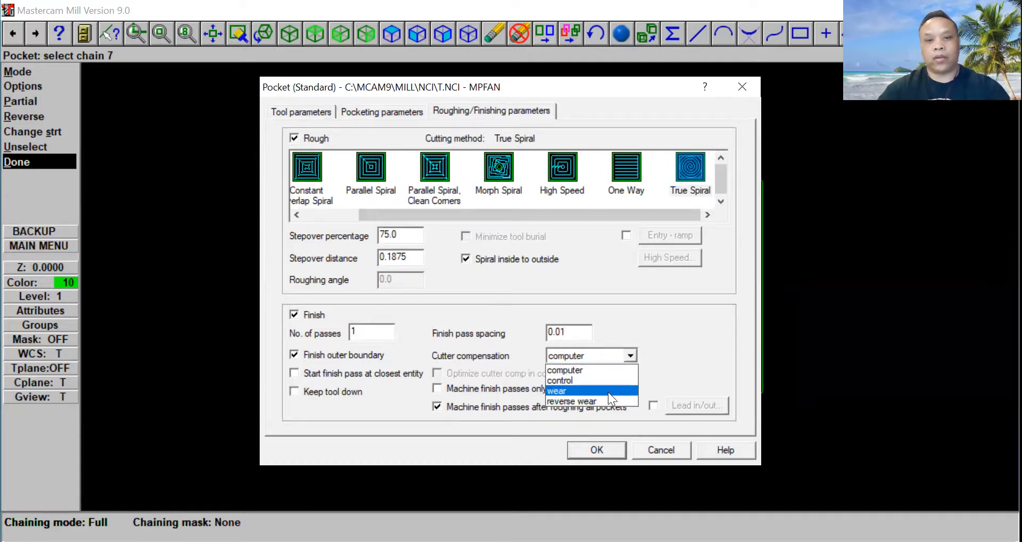
pyautogui.click(608, 392)
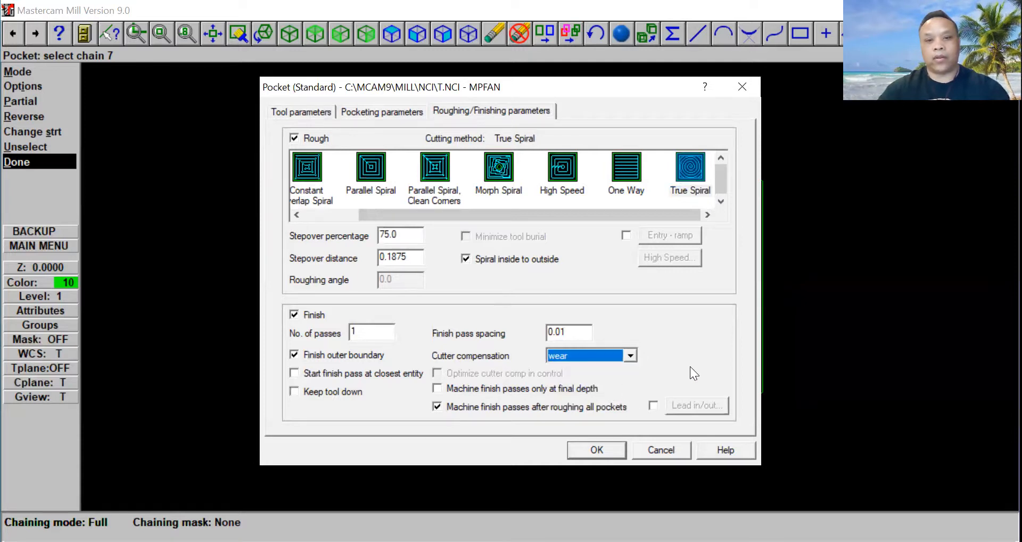
pyautogui.click(596, 449)
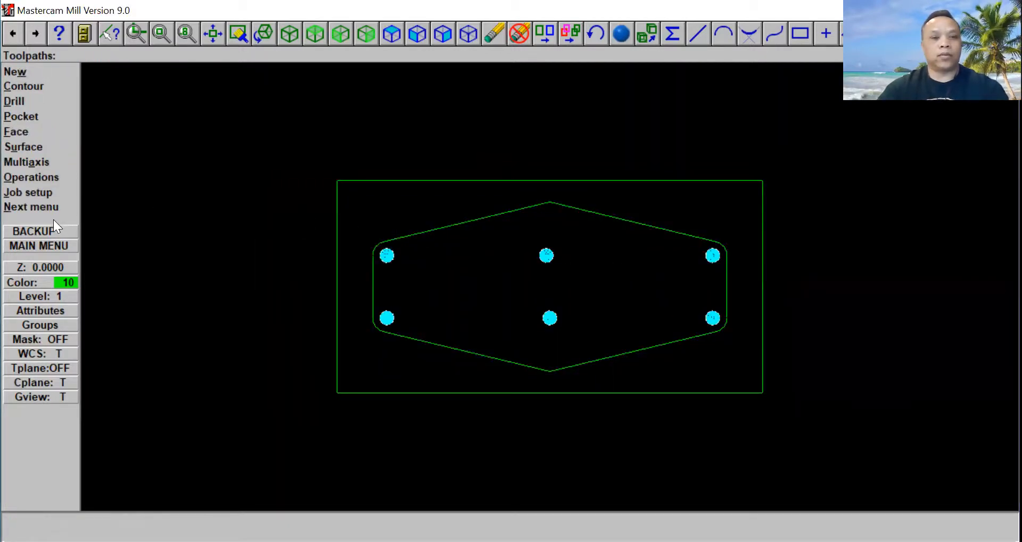
# - Start a contour toolpath and chain the filleted six-sided contour as its geometry
pyautogui.click(50, 244)
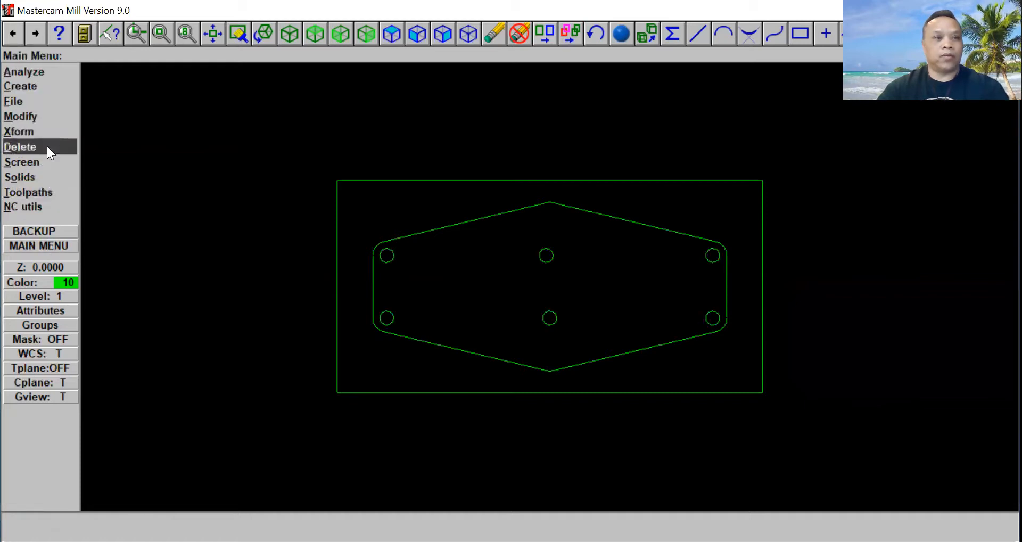
pyautogui.click(49, 189)
pyautogui.click(50, 88)
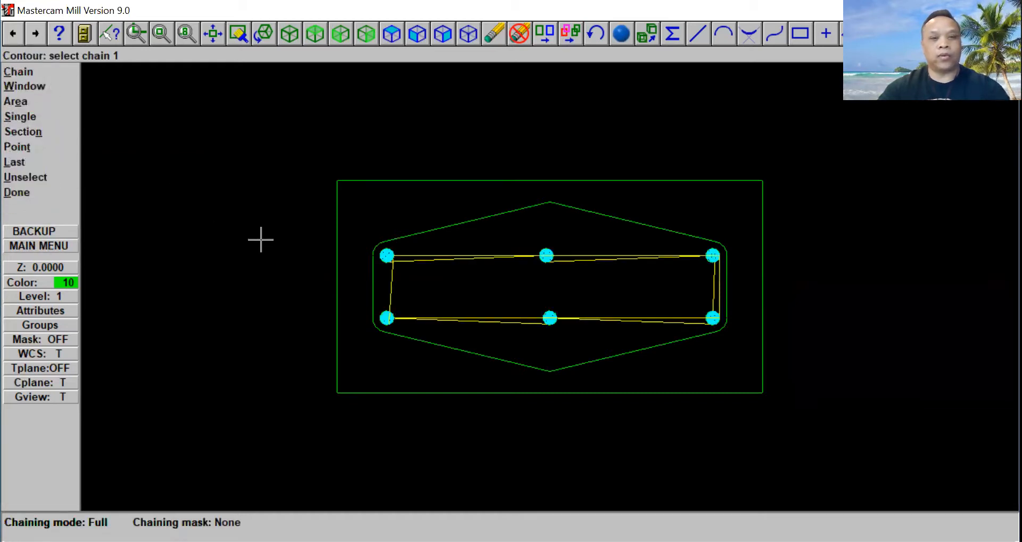
pyautogui.click(367, 311)
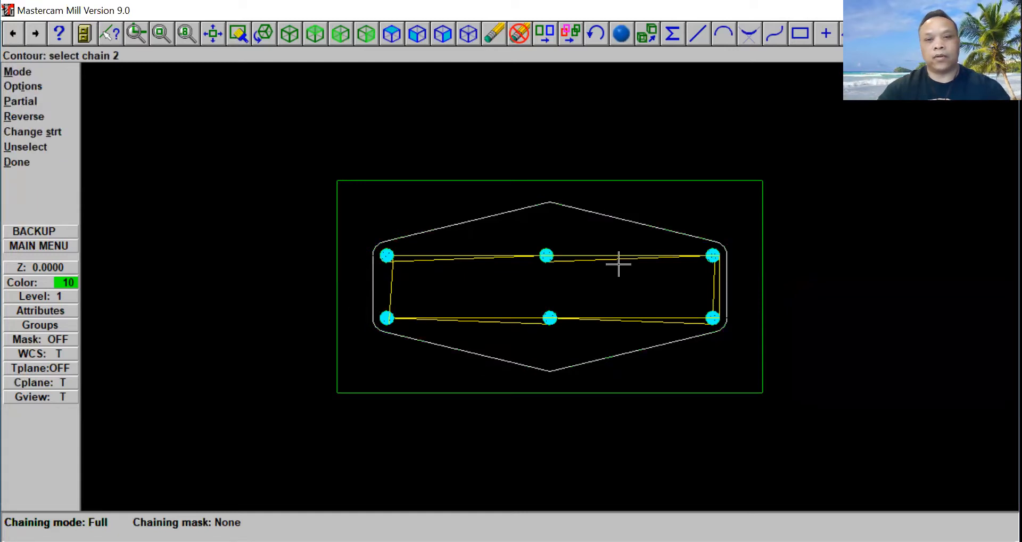
pyautogui.click(51, 163)
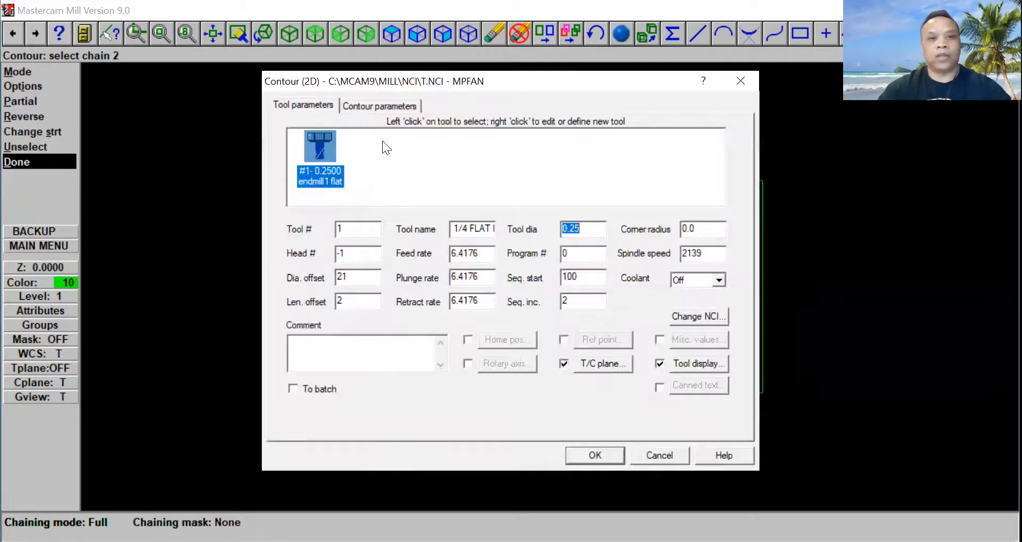
# - Add the 1/2 FLAT ENDMILL from the tool library to the contour operation
pyautogui.rightClick(383, 141)
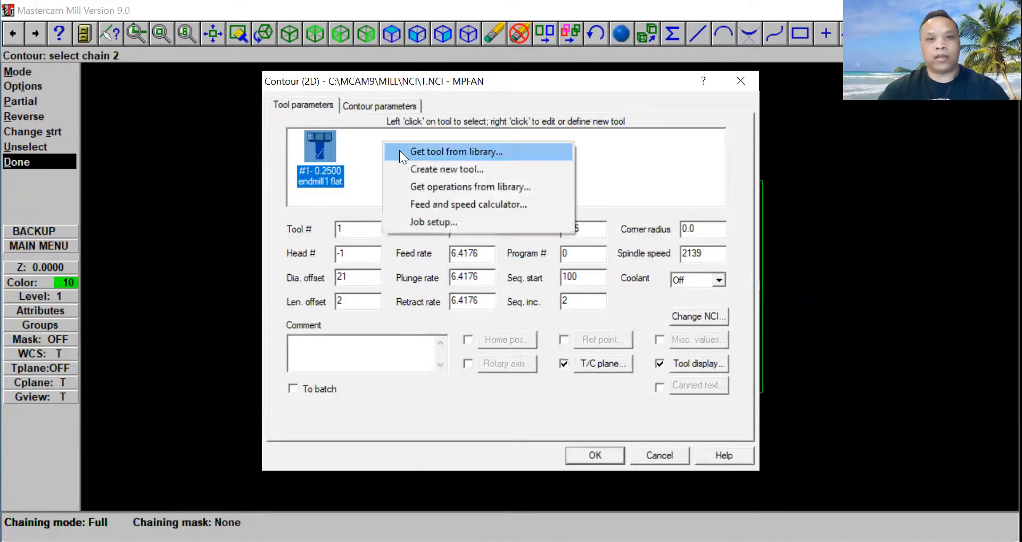
pyautogui.click(399, 151)
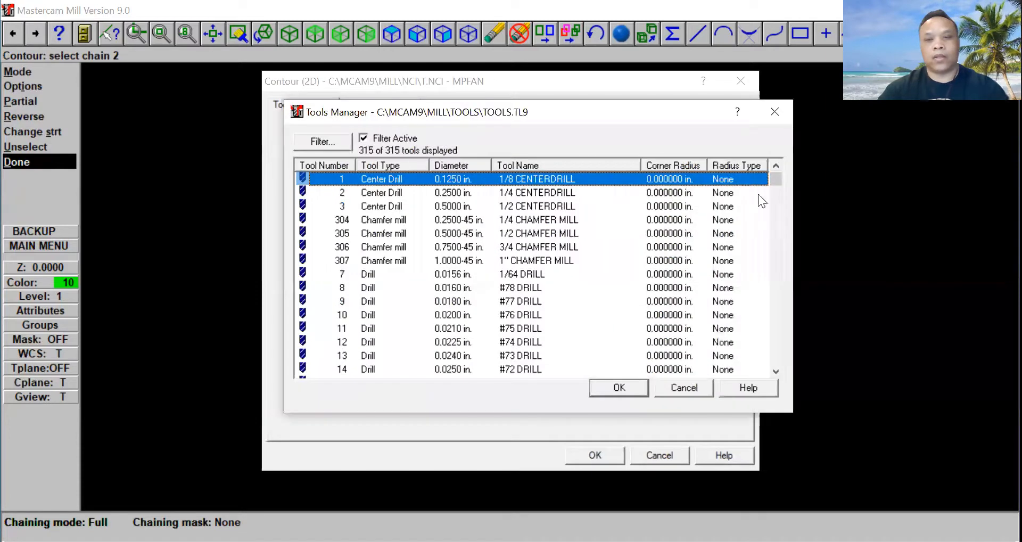
pyautogui.moveTo(777, 182); pyautogui.dragTo(784, 284)
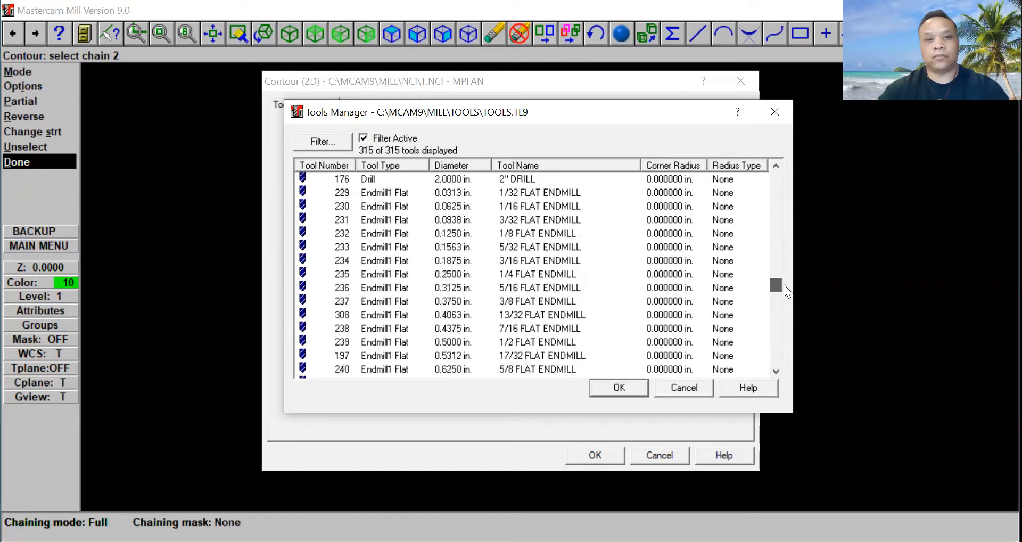
pyautogui.click(510, 344)
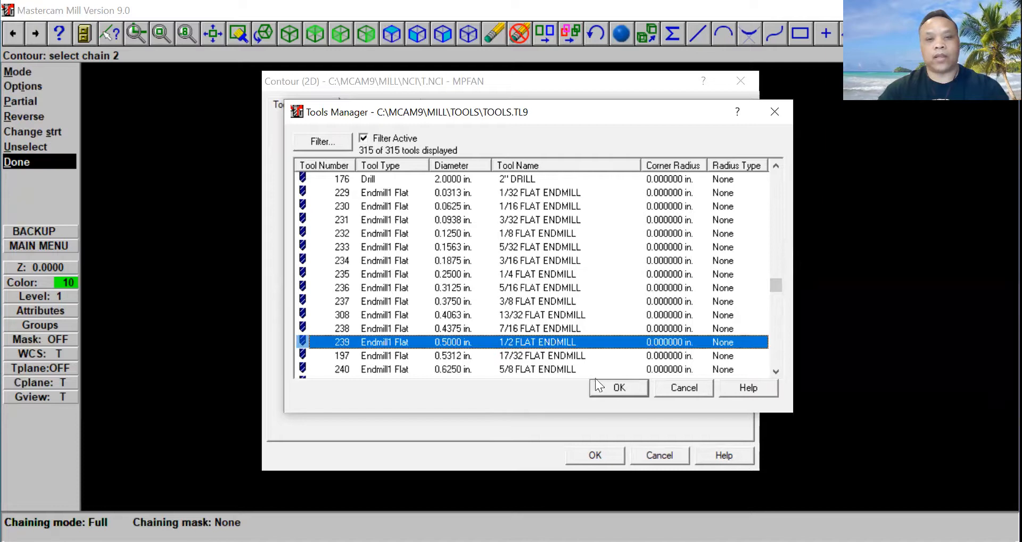
pyautogui.click(613, 388)
# - Enter the comment "Finish Path" for the contour operation
pyautogui.click(316, 349)
pyautogui.write('Finish')
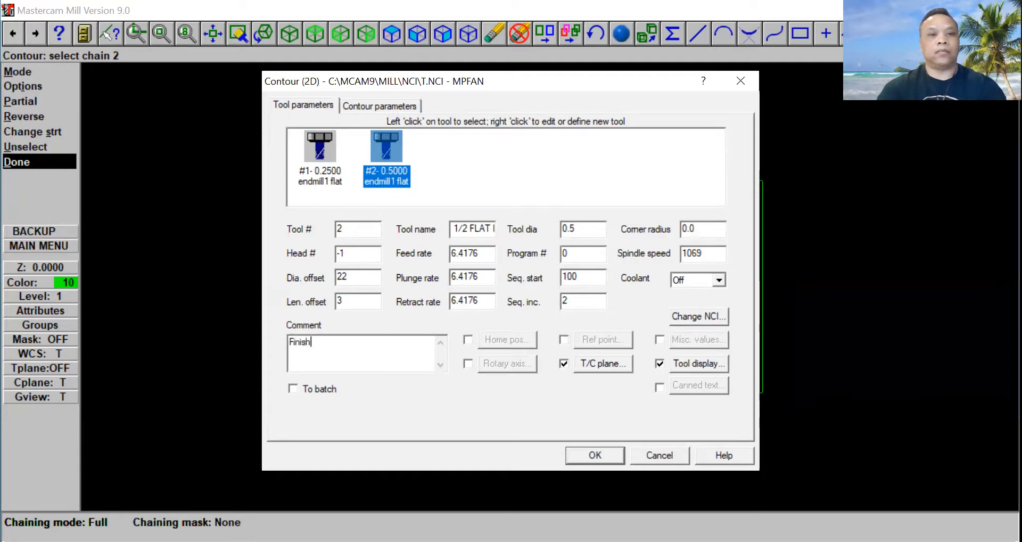
pyautogui.write(' P')
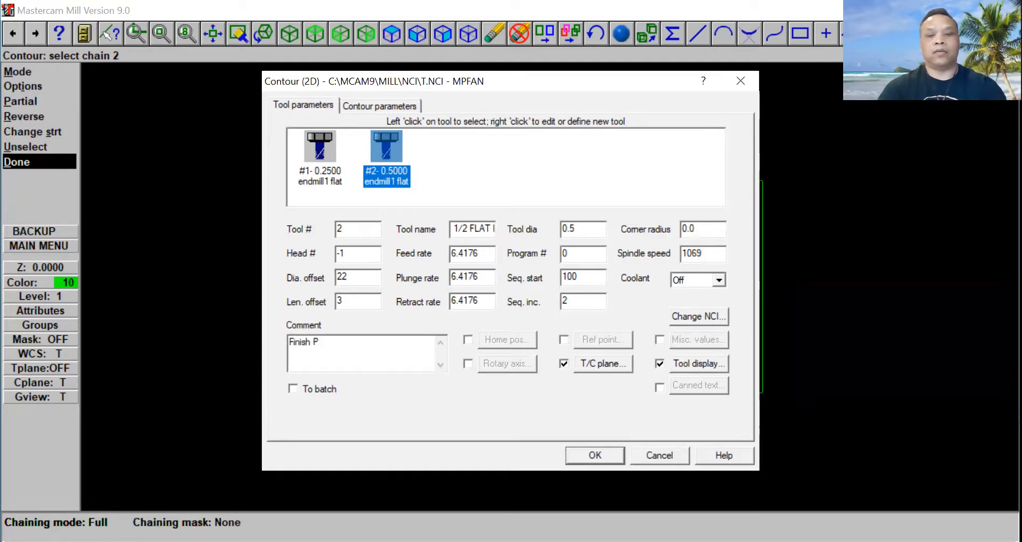
pyautogui.write('ath')
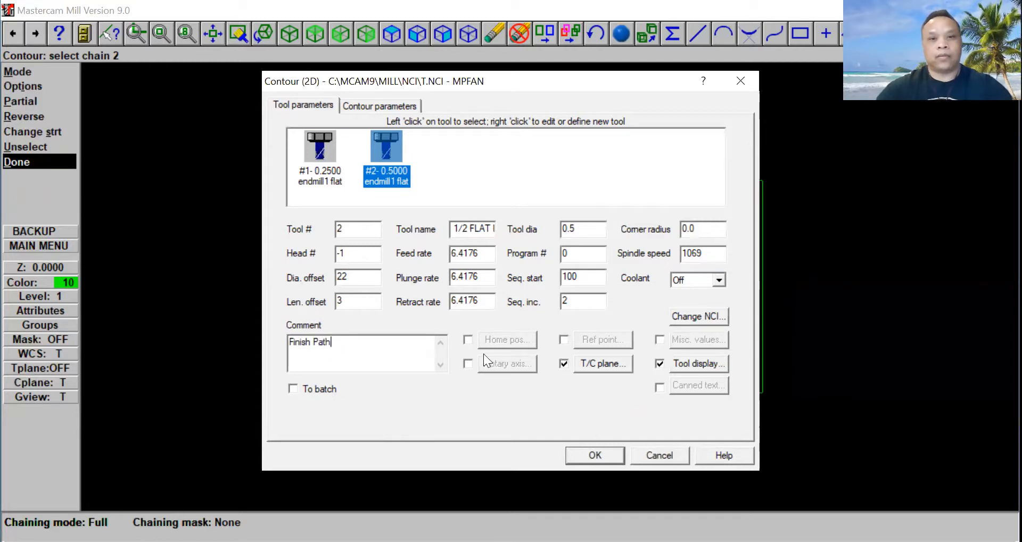
# - Set the cutting depth to -0.75 in the contour parameters
pyautogui.click(376, 104)
pyautogui.doubleClick(556, 326)
pyautogui.write('-.76')
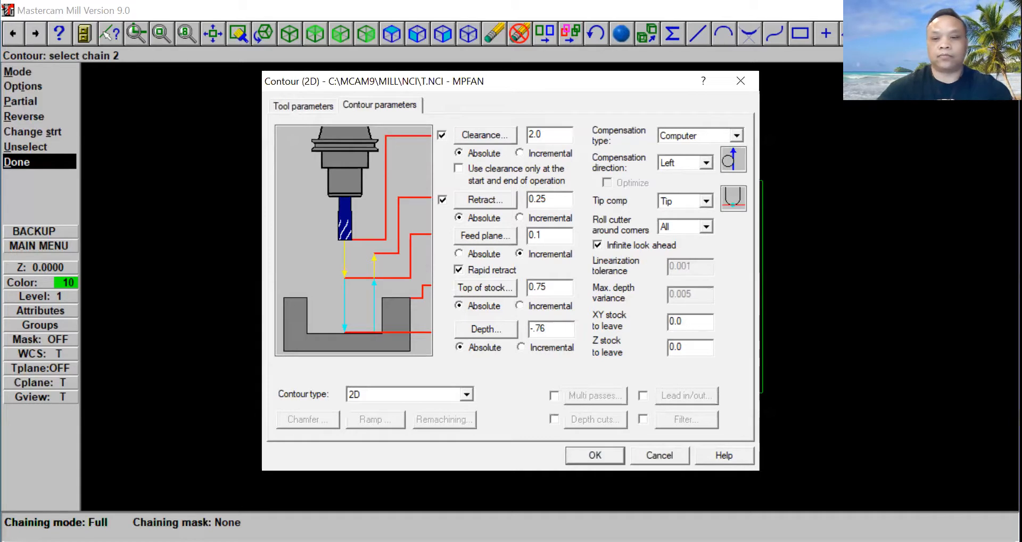
pyautogui.press('BackSpace')
pyautogui.write('5')
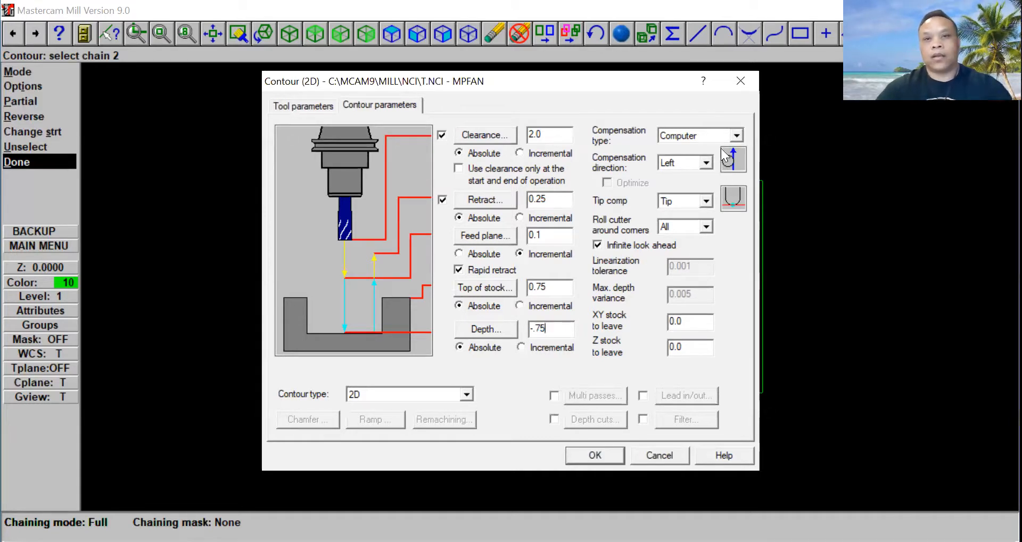
# - Set the contour's compensation type to Wear and generate the toolpath
pyautogui.click(738, 134)
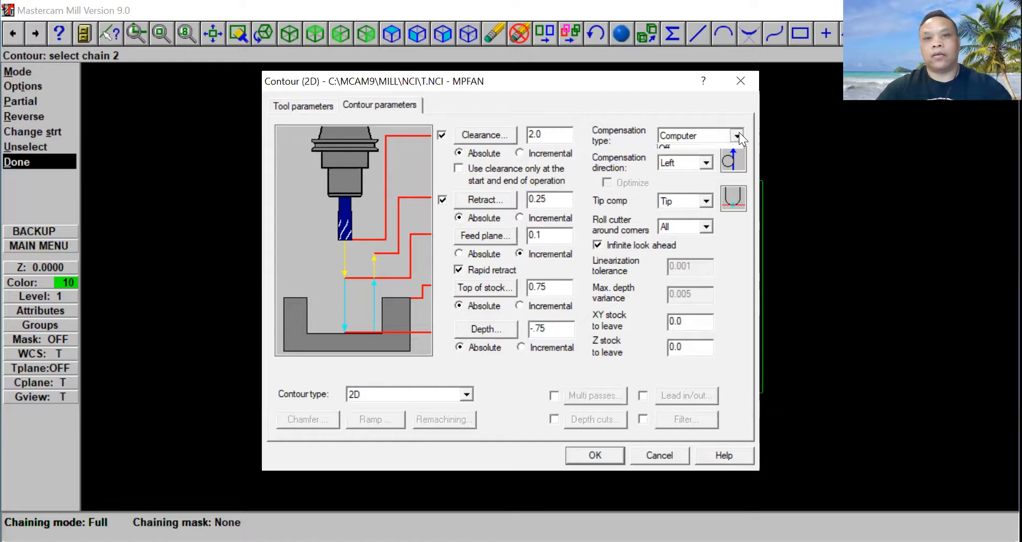
pyautogui.click(709, 169)
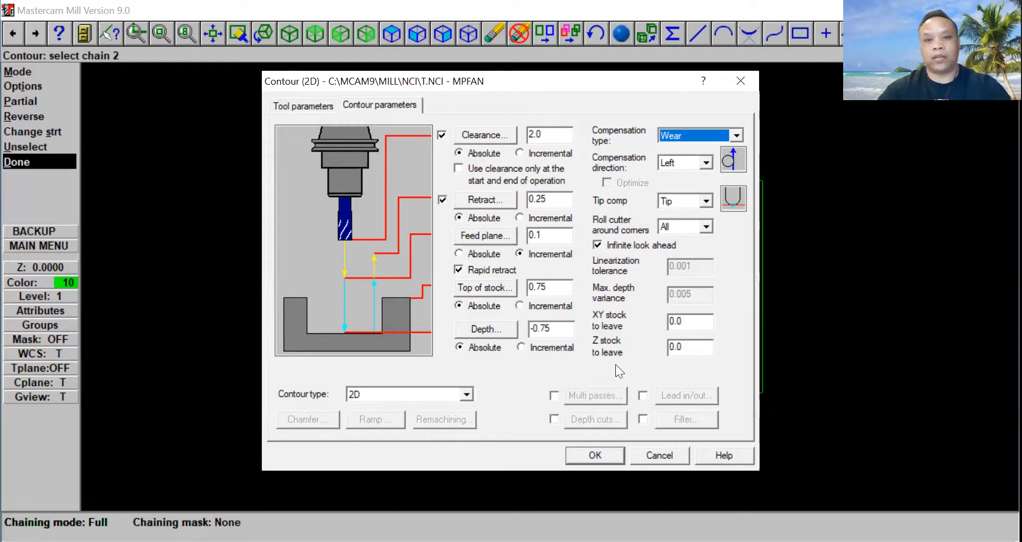
pyautogui.click(586, 455)
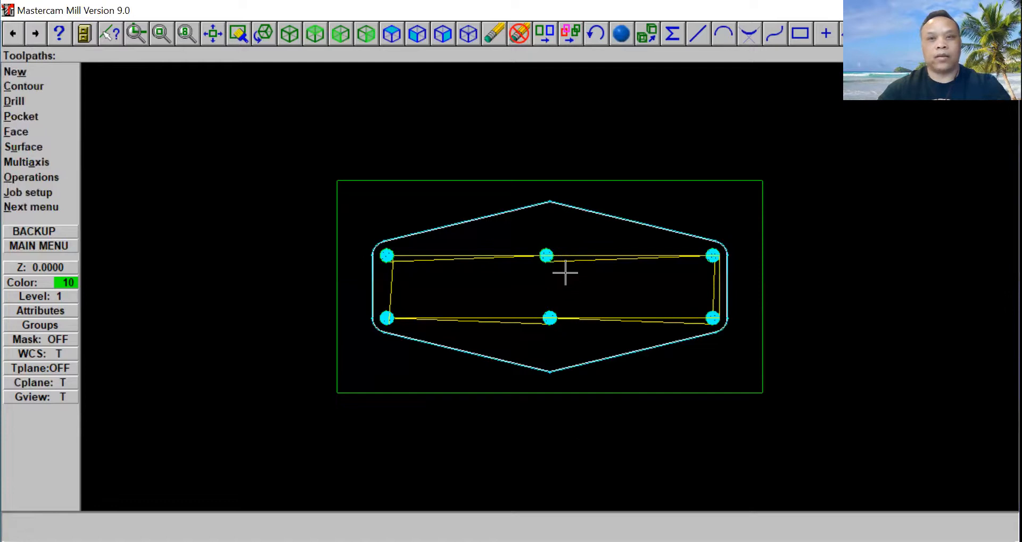
# - Reopen the contour operation's tool parameters and set the feed rate to 7.0 and the plunge and retract rates to 6.0
pyautogui.click(49, 177)
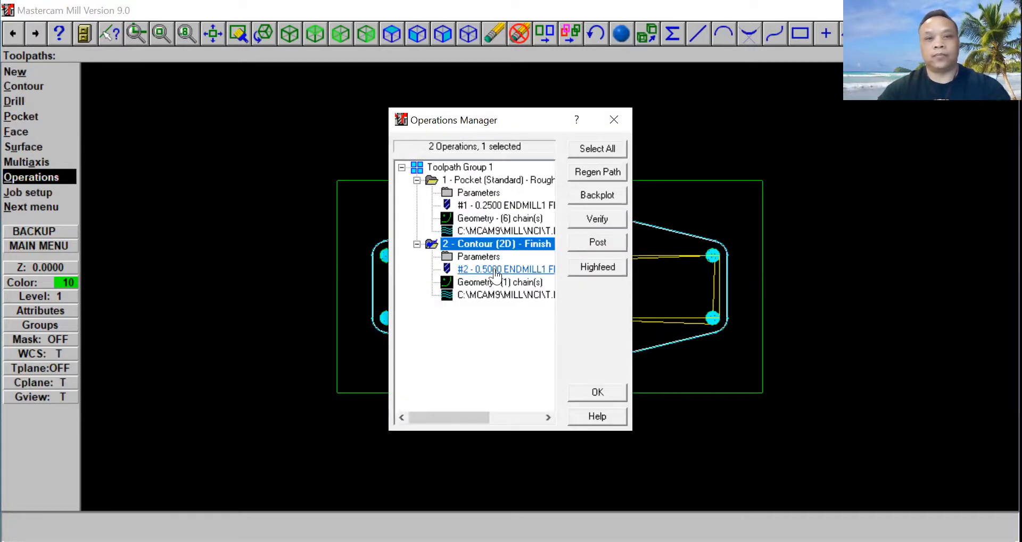
pyautogui.click(478, 256)
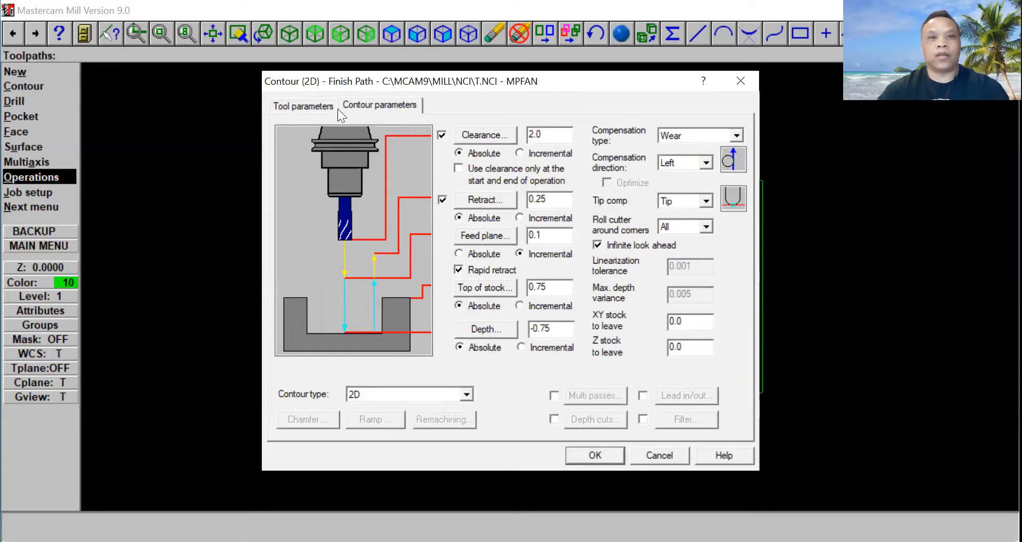
pyautogui.click(301, 106)
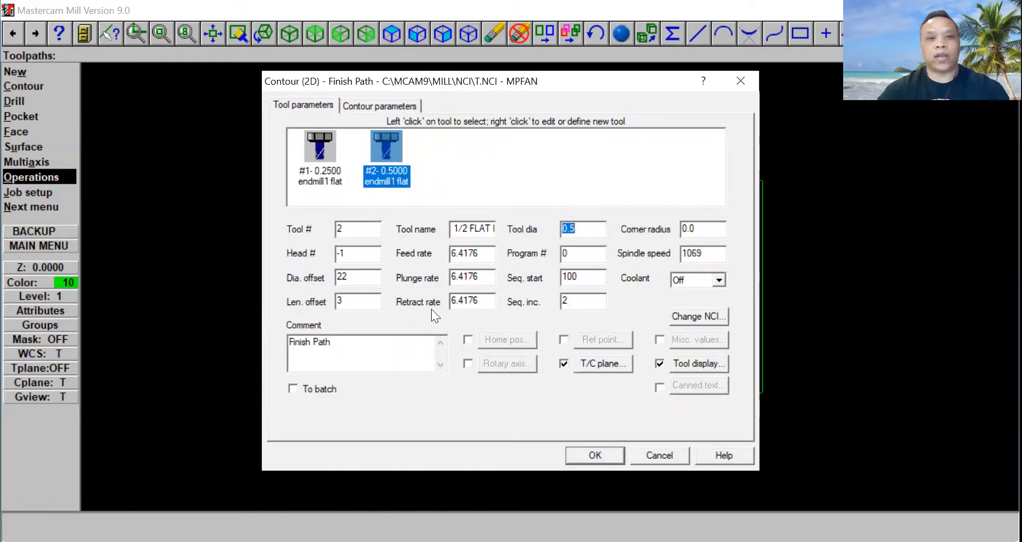
pyautogui.moveTo(484, 252); pyautogui.dragTo(411, 256)
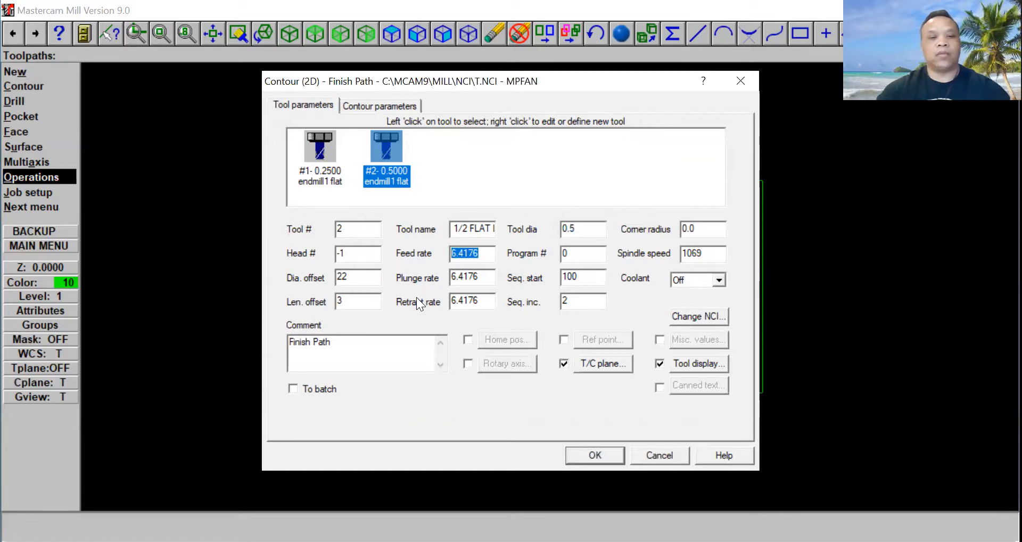
pyautogui.write('7.0')
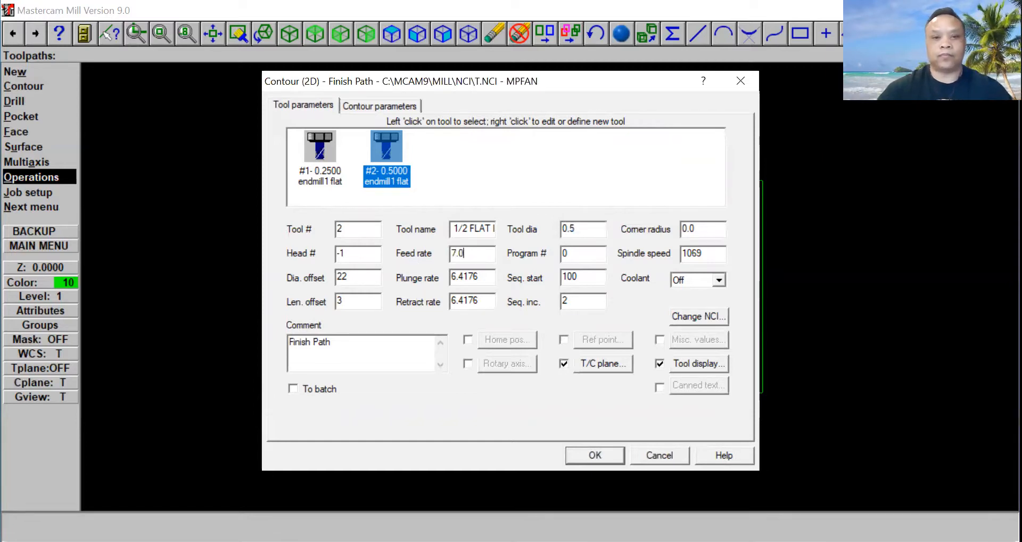
pyautogui.moveTo(485, 277); pyautogui.dragTo(338, 276)
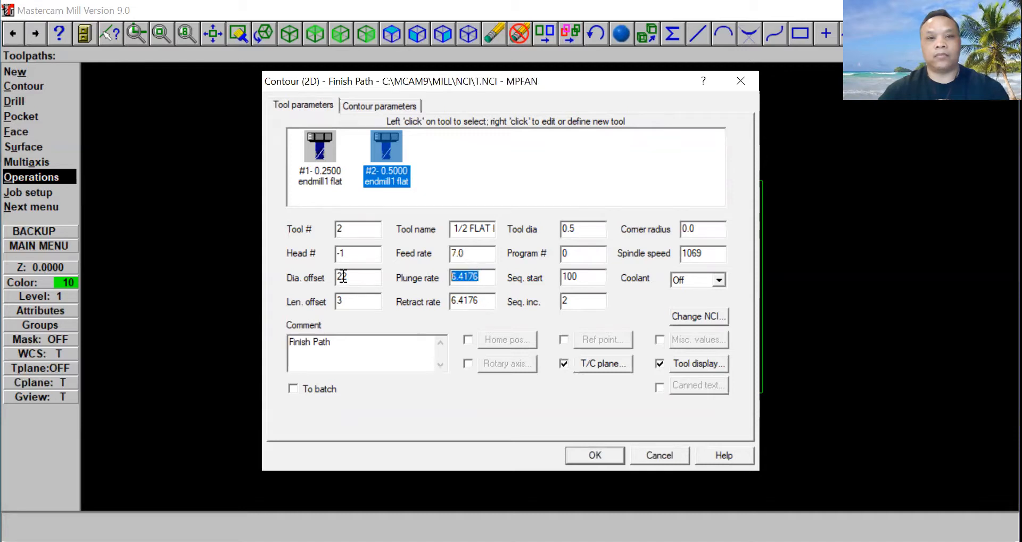
pyautogui.write('6')
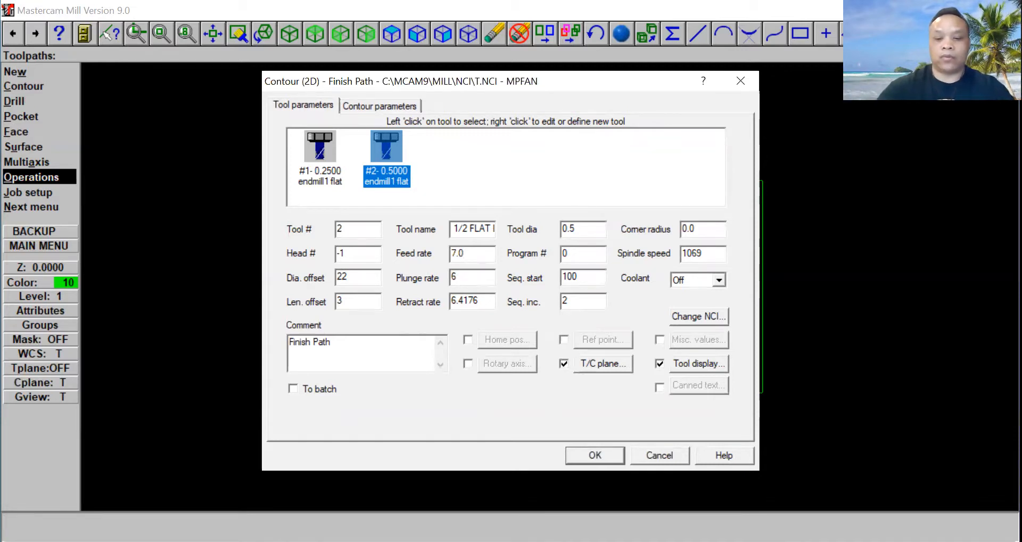
pyautogui.write('.0')
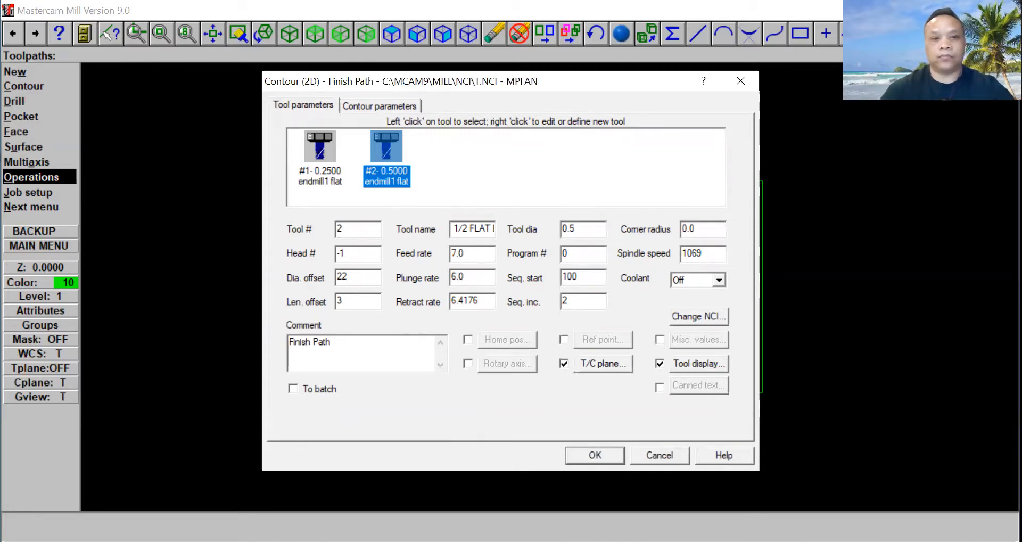
pyautogui.moveTo(485, 301); pyautogui.dragTo(369, 307)
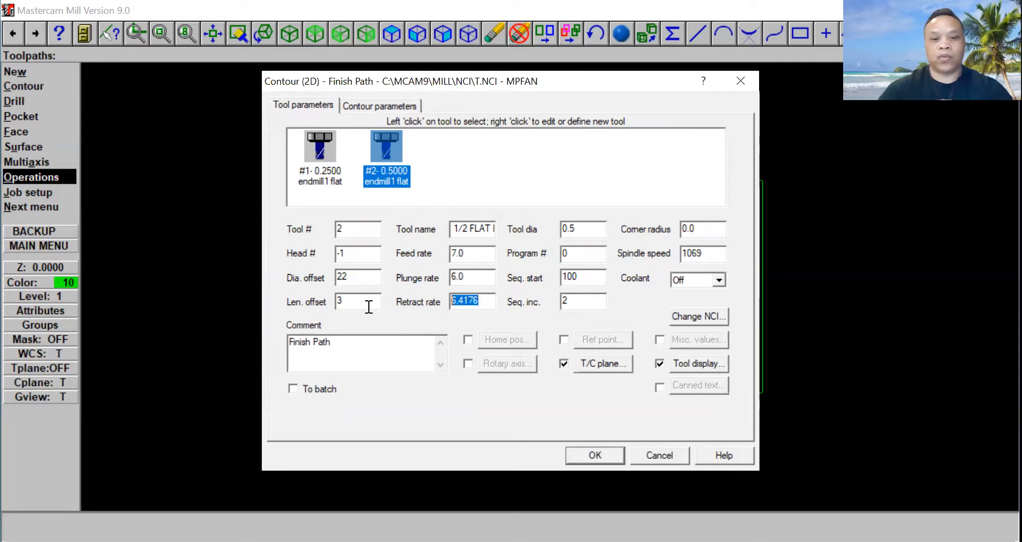
pyautogui.write('6.0')
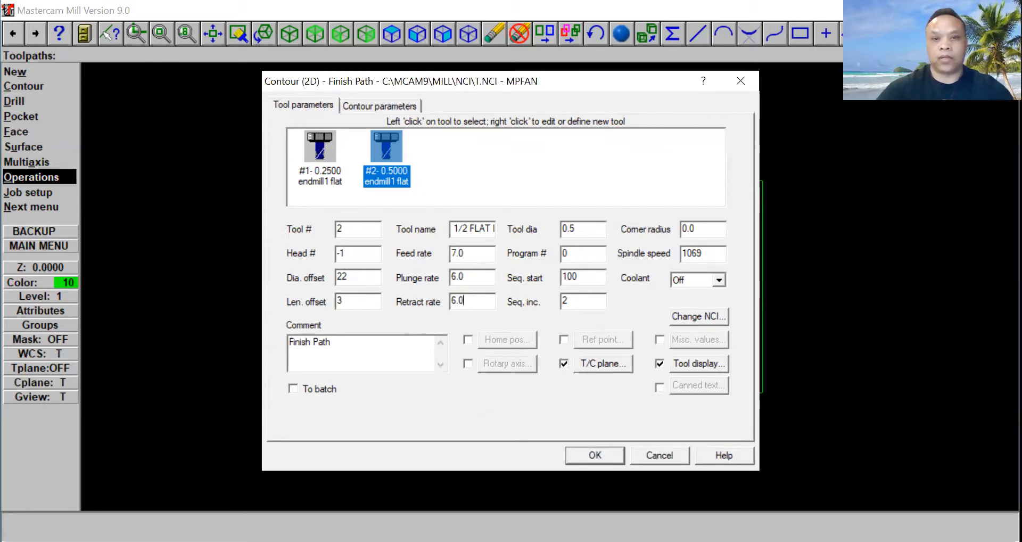
# - Set the contour operation's spindle speed to 2000 and coolant to Flood, and accept the parameters
pyautogui.moveTo(715, 255); pyautogui.dragTo(623, 264)
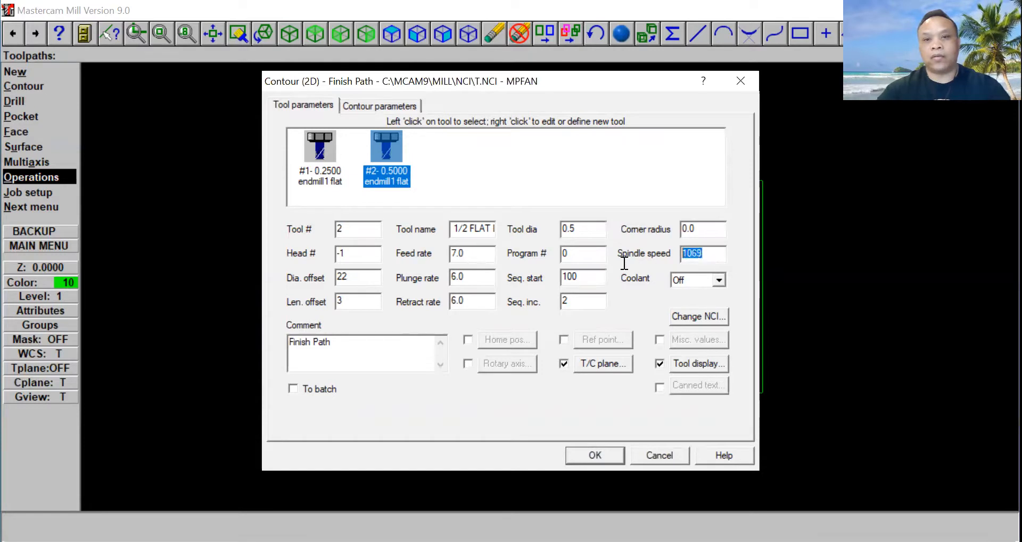
pyautogui.write('2000')
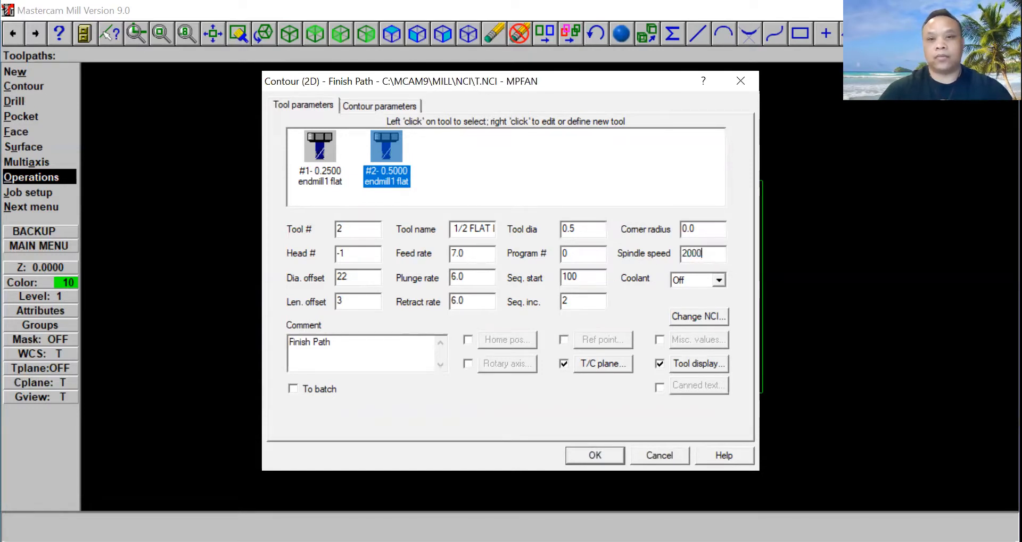
pyautogui.click(717, 278)
pyautogui.click(700, 305)
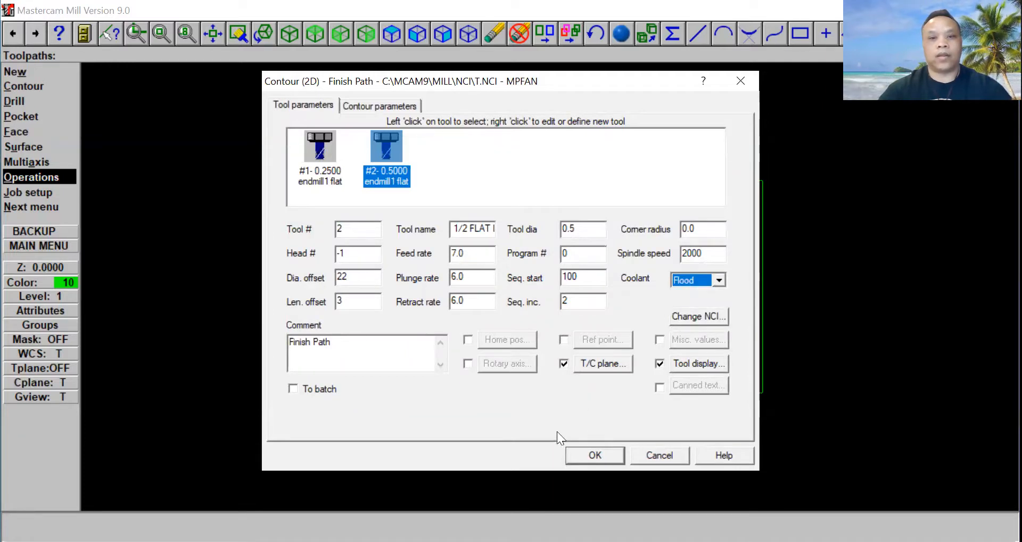
pyautogui.click(587, 457)
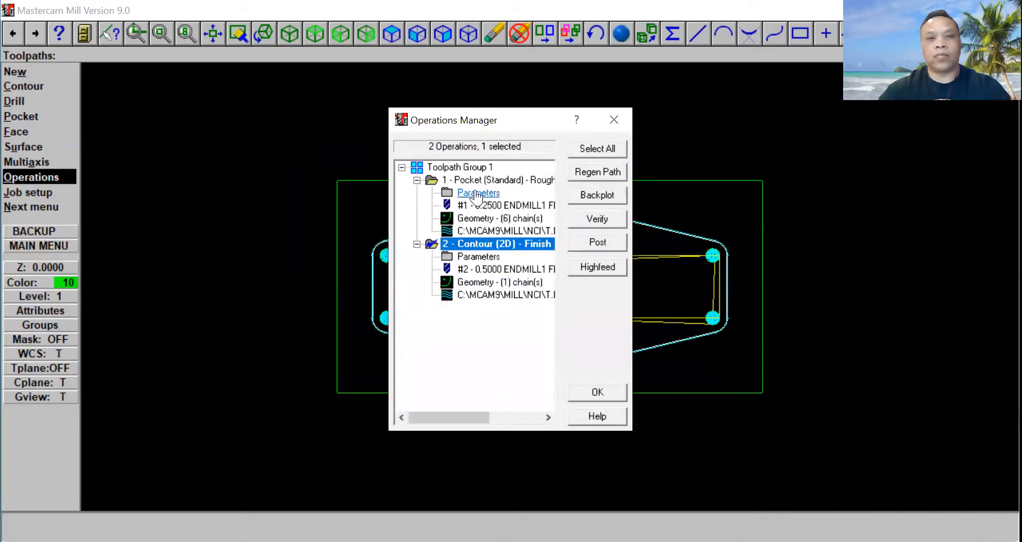
# - Edit the rough pocket operation's tool parameters, setting the feed rate to 7.0 and the plunge and retract rates to 6.0
pyautogui.click(477, 194)
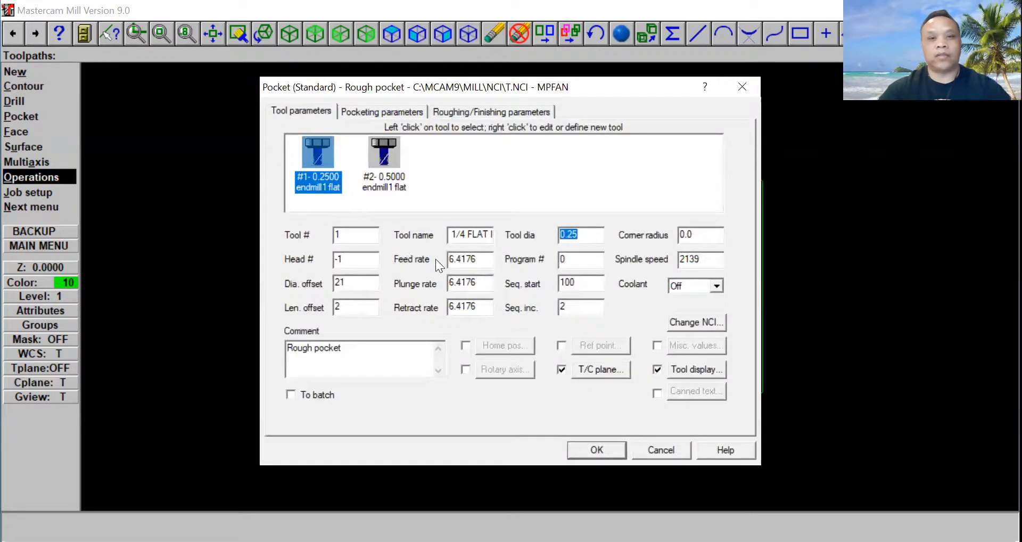
pyautogui.moveTo(478, 259); pyautogui.dragTo(388, 261)
pyautogui.write('7')
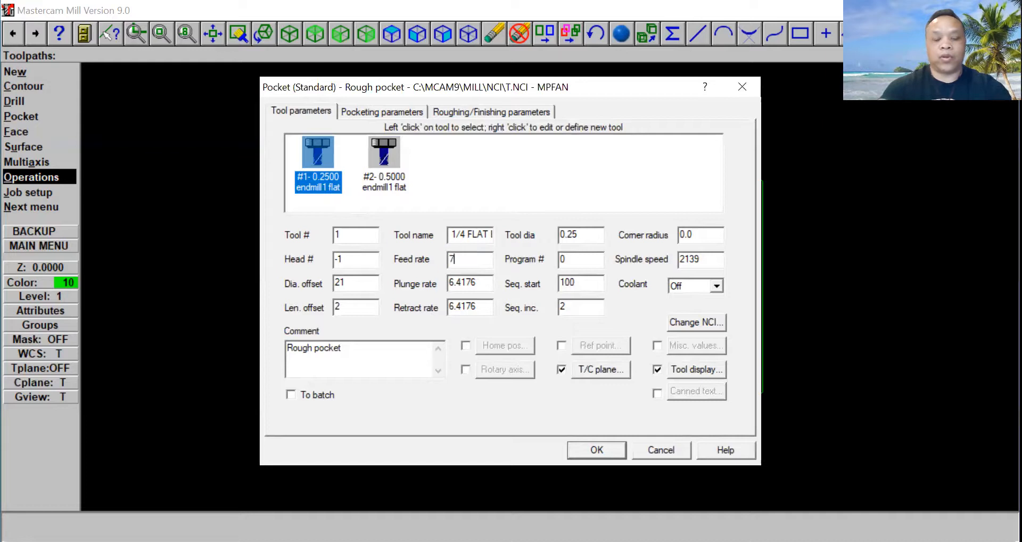
pyautogui.write('.0')
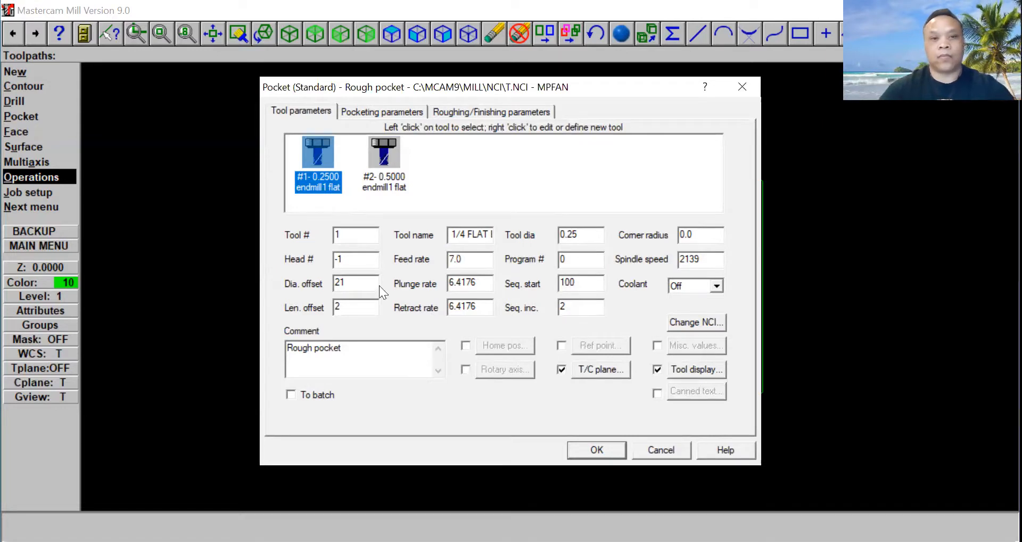
pyautogui.moveTo(485, 283); pyautogui.dragTo(402, 294)
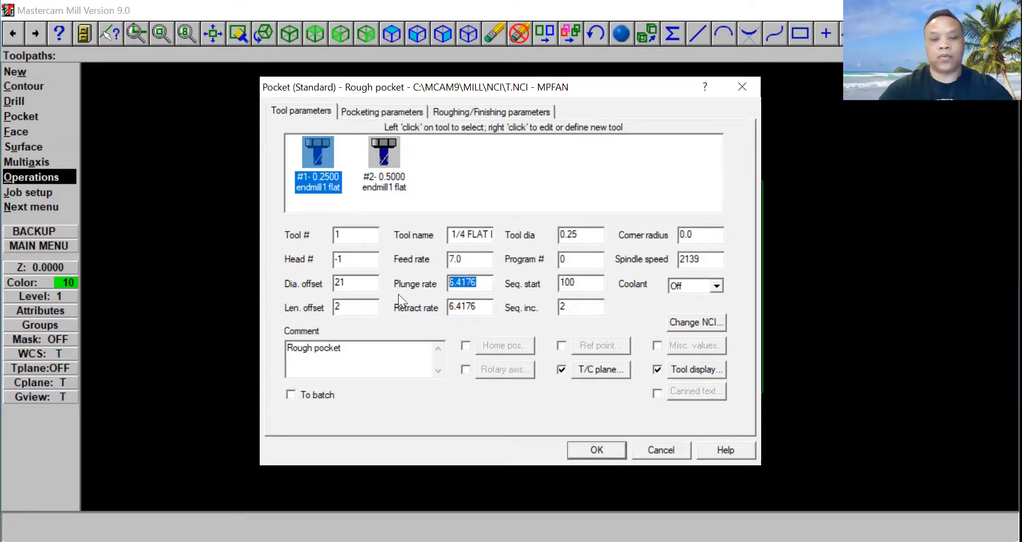
pyautogui.write('6.0')
pyautogui.moveTo(482, 307); pyautogui.dragTo(362, 291)
pyautogui.write('6.0')
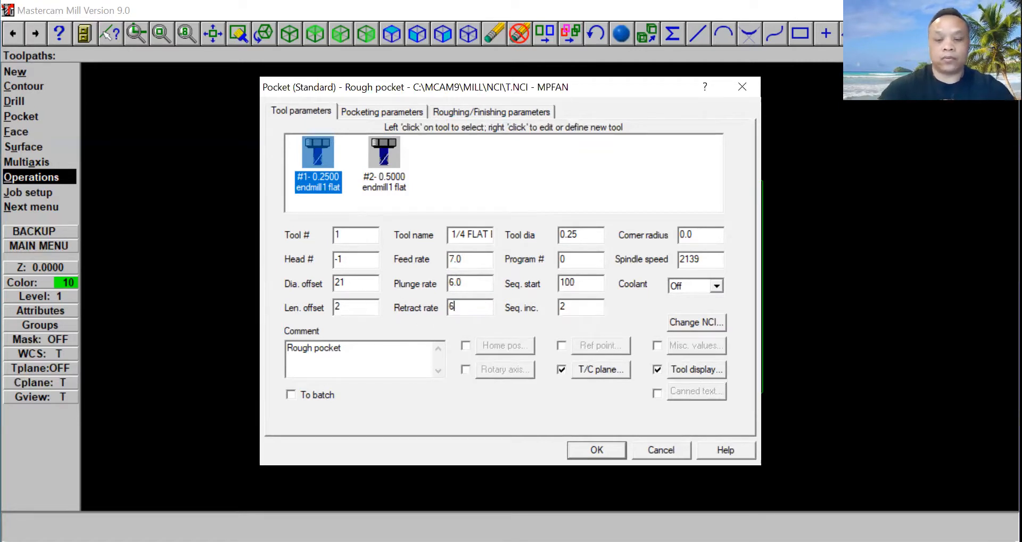
# - Set the rough pocket operation's spindle speed to 2000 and coolant to Flood, and accept the parameters
pyautogui.moveTo(714, 259); pyautogui.dragTo(615, 272)
pyautogui.write('2000')
pyautogui.click(718, 287)
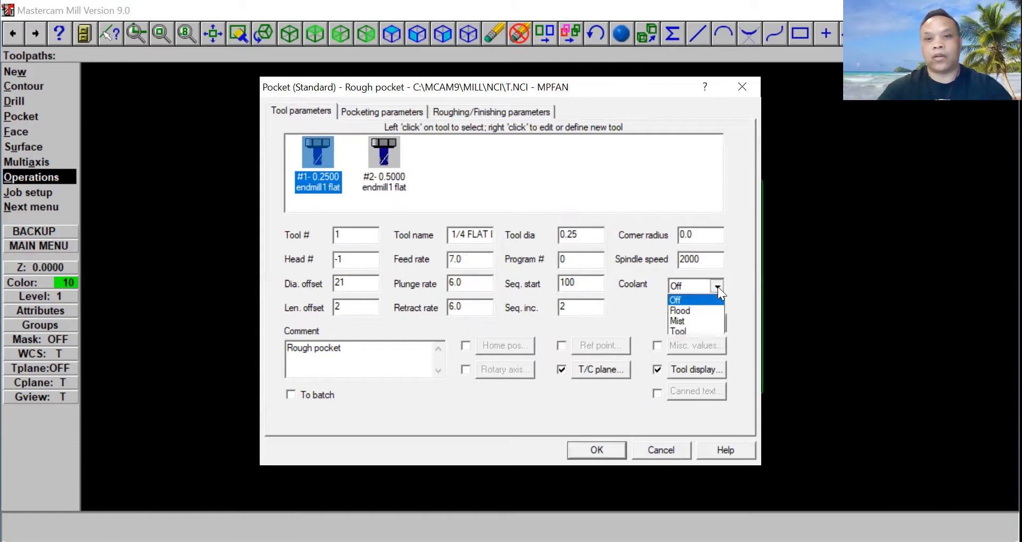
pyautogui.click(706, 311)
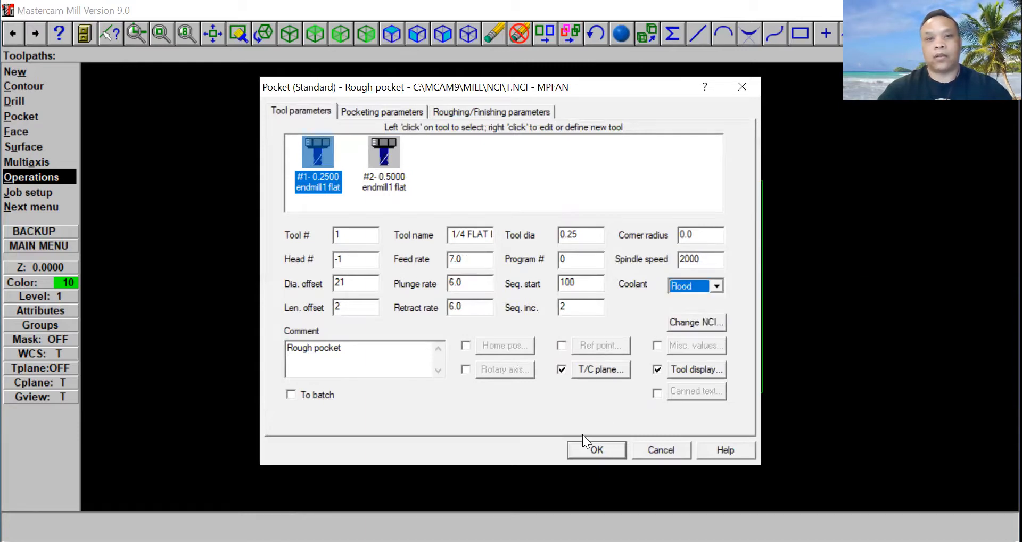
pyautogui.click(589, 452)
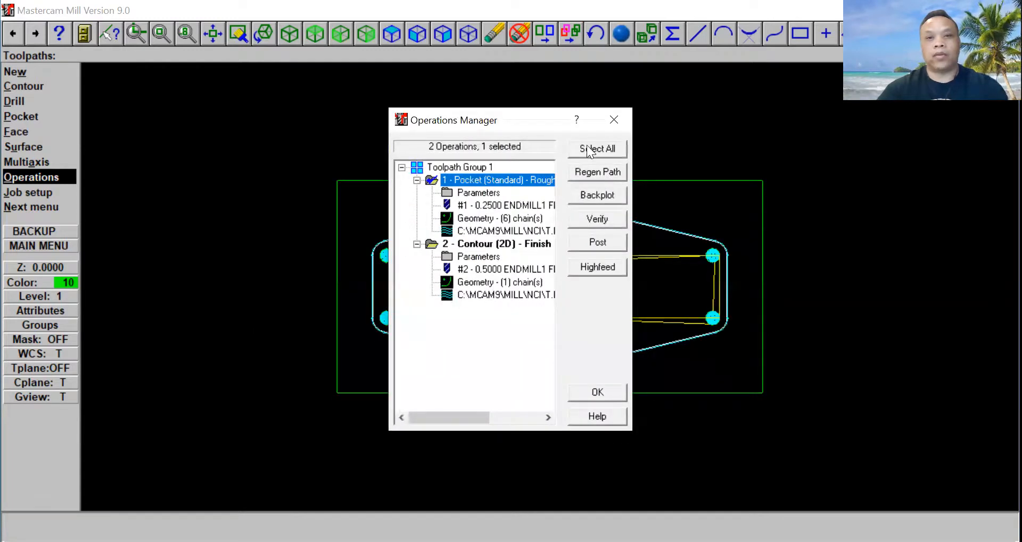
# - Regenerate all operations' toolpaths, run the solid machining simulation on them, and close the verification and the Operations Manager
pyautogui.click(591, 150)
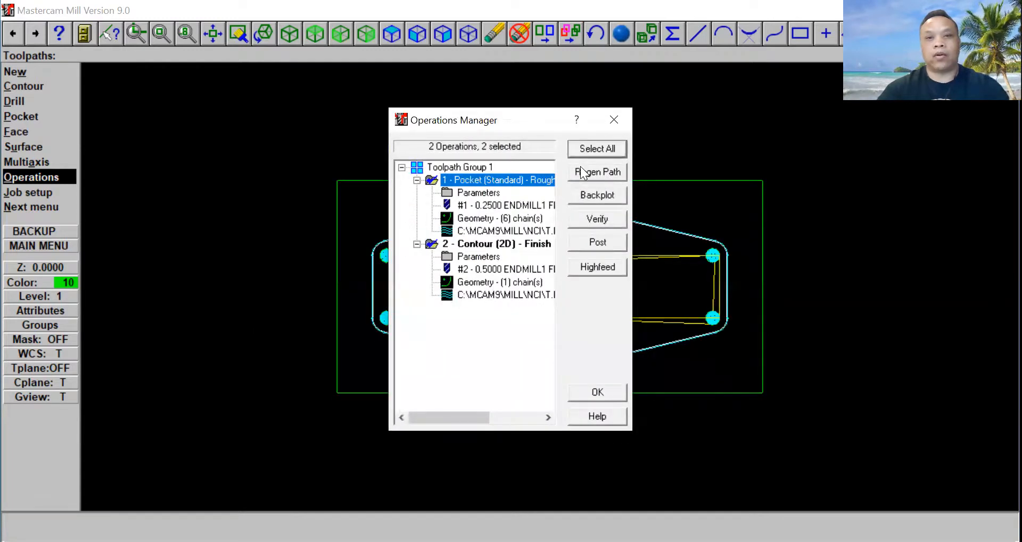
pyautogui.click(580, 172)
pyautogui.click(579, 222)
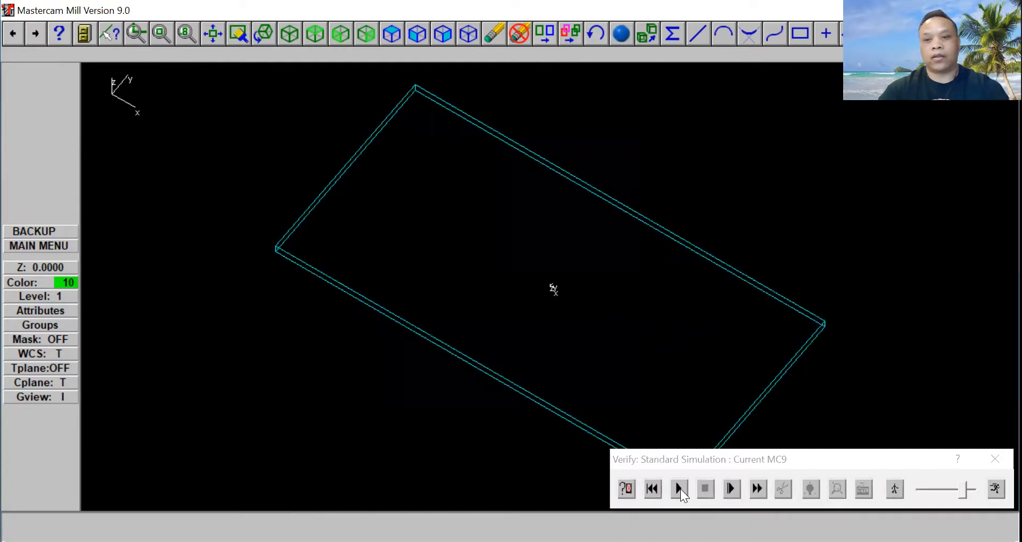
pyautogui.click(680, 489)
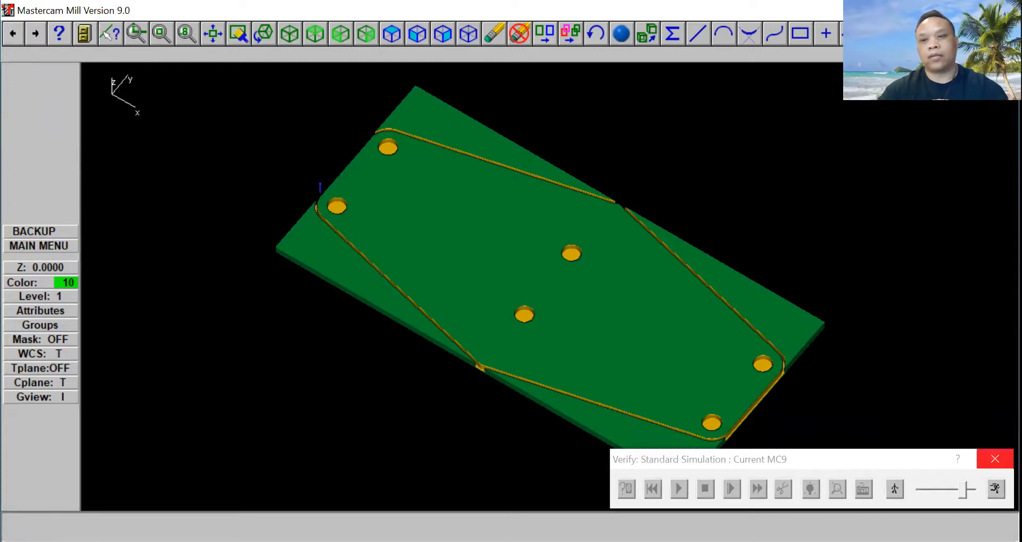
pyautogui.click(995, 459)
pyautogui.click(613, 120)
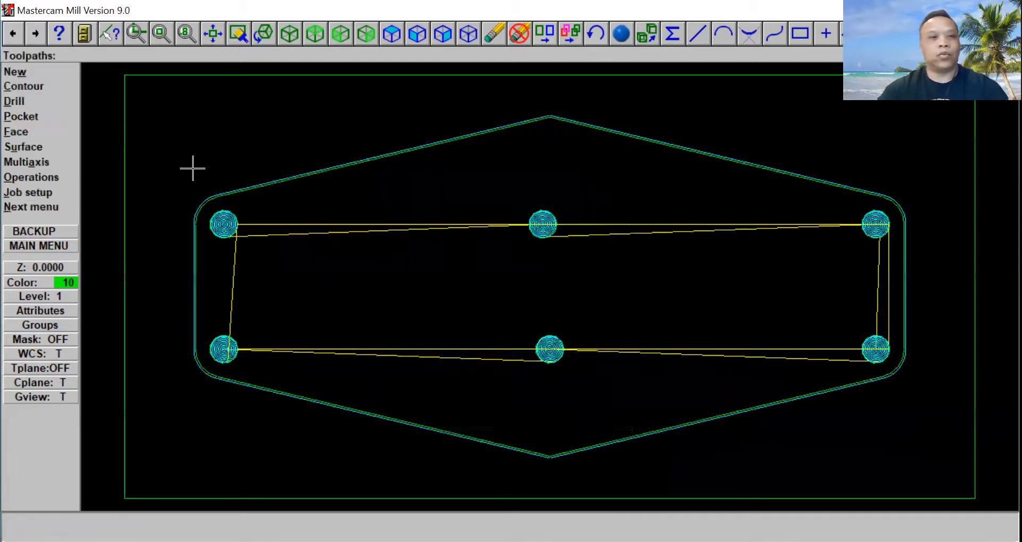
# - Start a new contour toolpath using the outer rectangle as its only chain
pyautogui.click(53, 245)
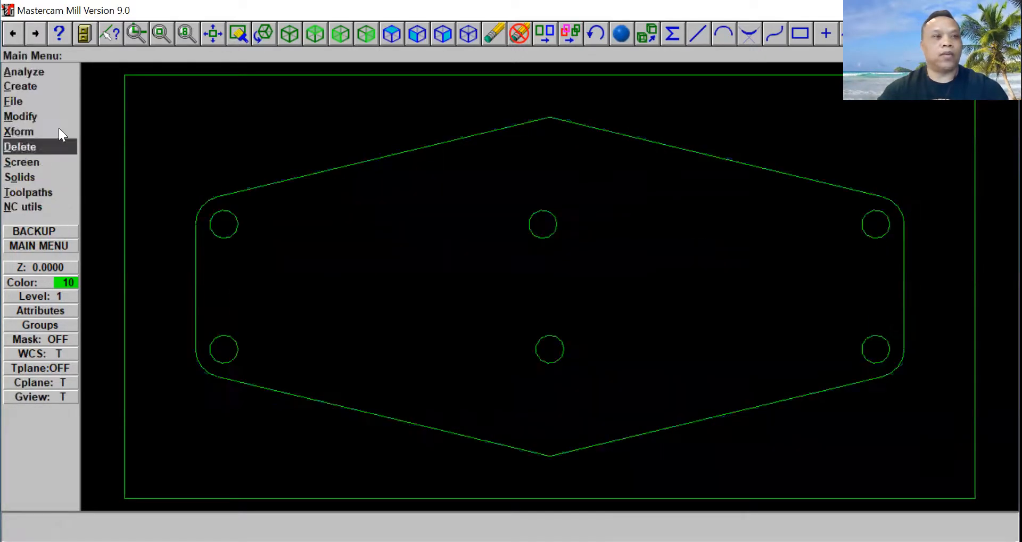
pyautogui.click(52, 191)
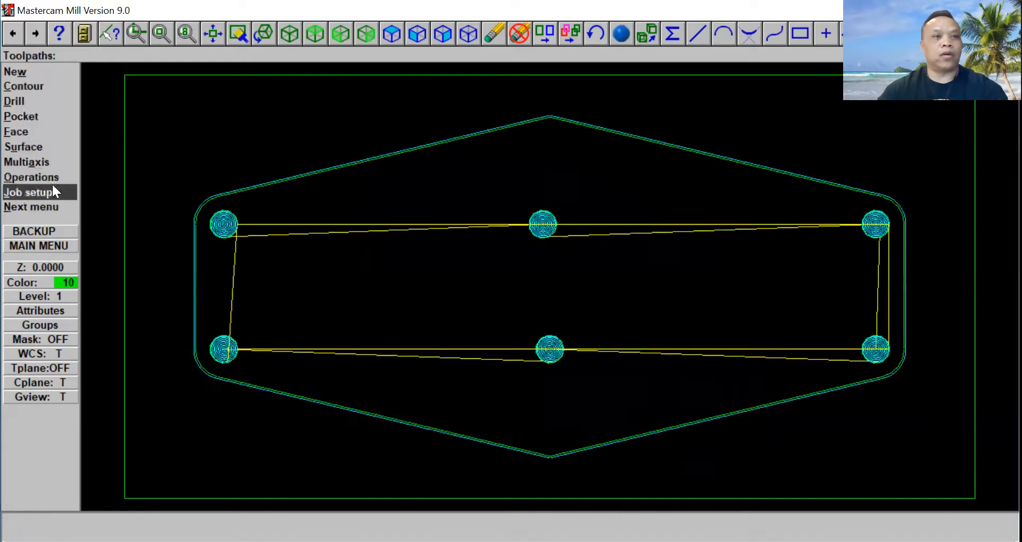
pyautogui.click(40, 86)
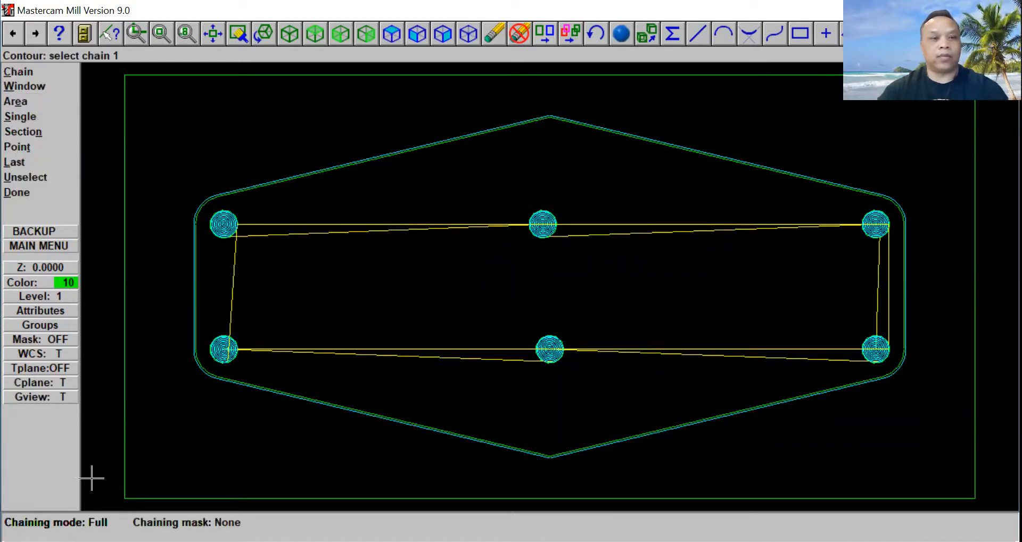
pyautogui.click(122, 482)
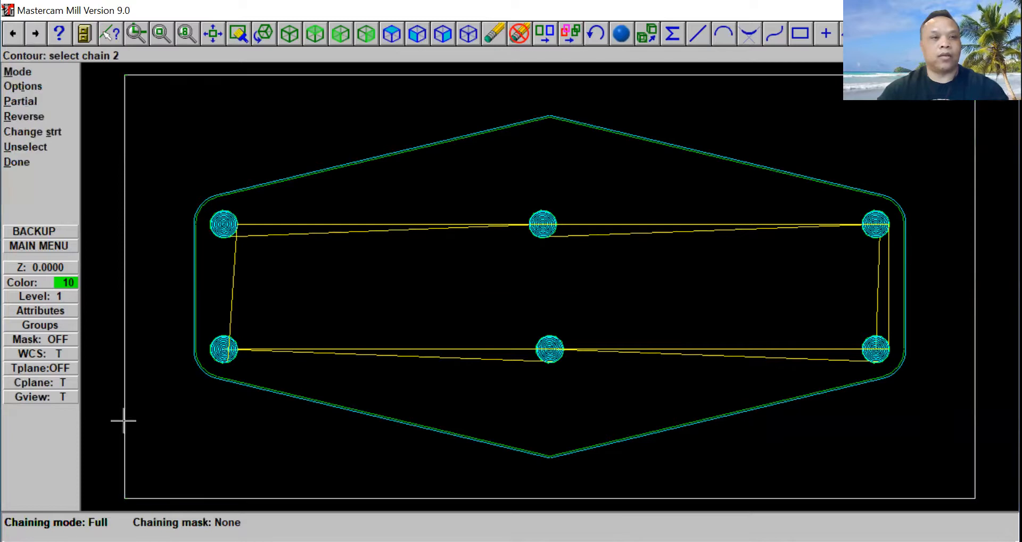
pyautogui.click(35, 162)
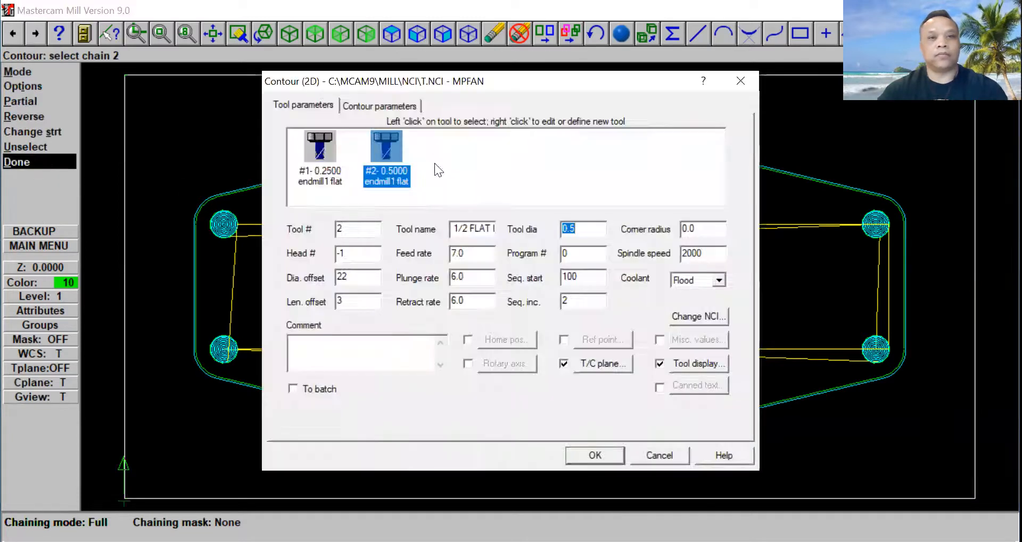
# - Choose the 0.5000 flat endmill for the rectangle contour and set feed, plunge and retract rates to 7.0 and spindle speed to 2000
pyautogui.click(384, 148)
pyautogui.moveTo(484, 251); pyautogui.dragTo(424, 269)
pyautogui.write('7.0')
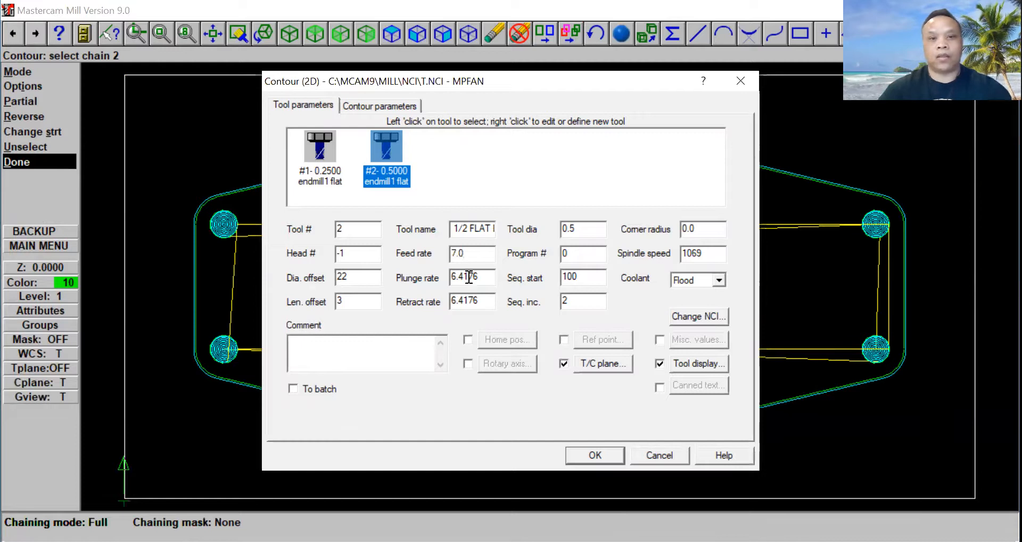
pyautogui.moveTo(482, 276); pyautogui.dragTo(390, 288)
pyautogui.write('7.0')
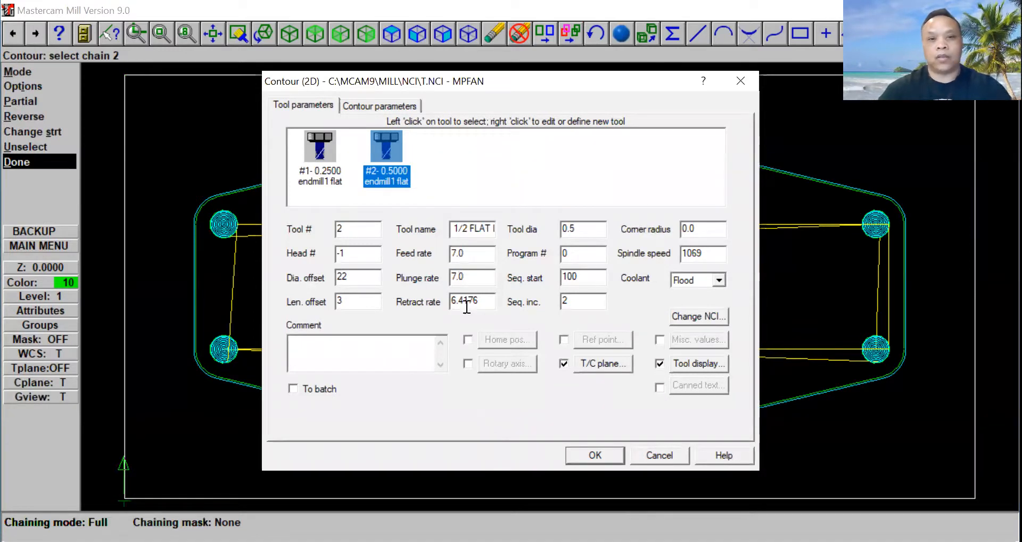
pyautogui.moveTo(488, 300); pyautogui.dragTo(394, 300)
pyautogui.write('7.0')
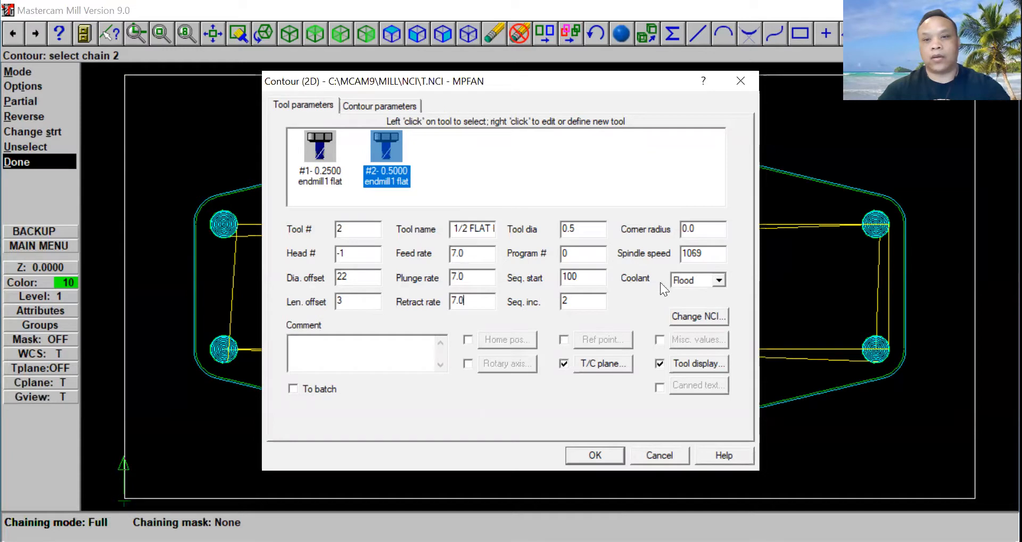
pyautogui.doubleClick(701, 254)
pyautogui.write('2000')
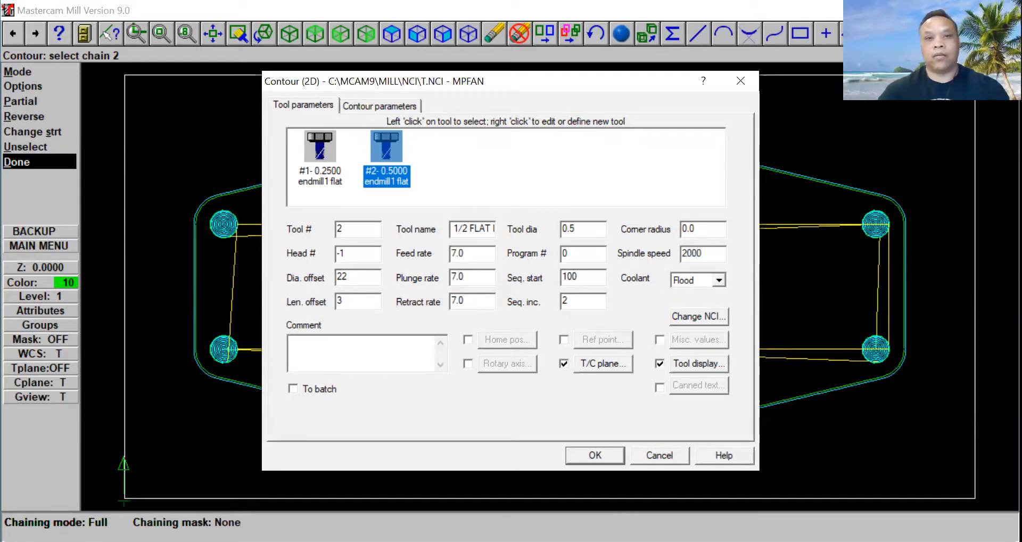
# - Set the rectangle contour's cutting depth to -.75 and generate the toolpath
pyautogui.click(399, 104)
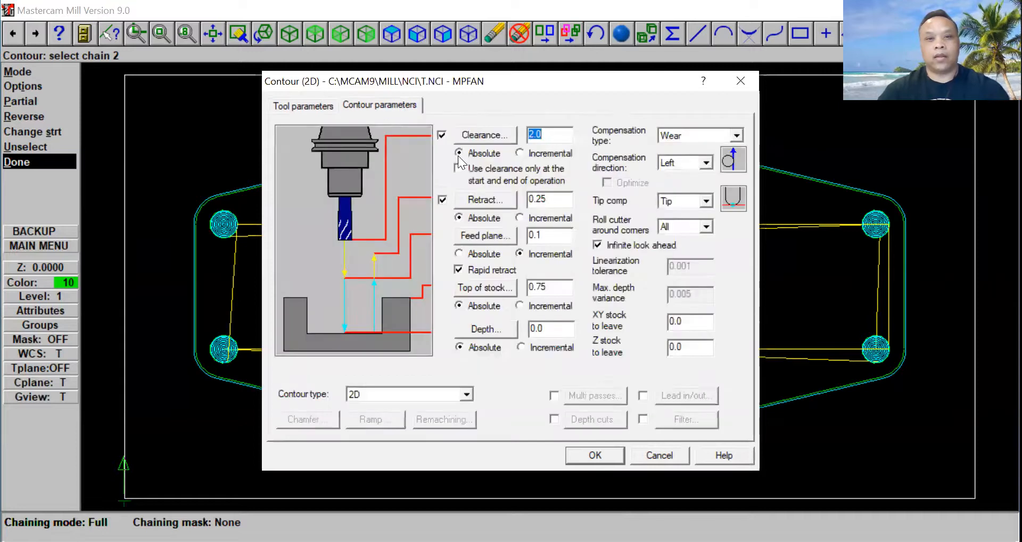
pyautogui.doubleClick(556, 329)
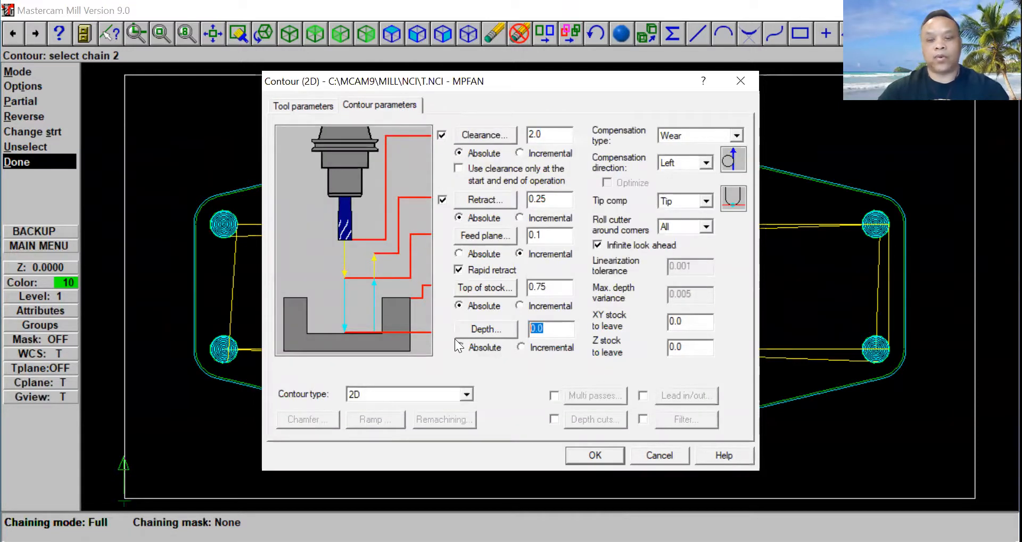
pyautogui.write('-.75')
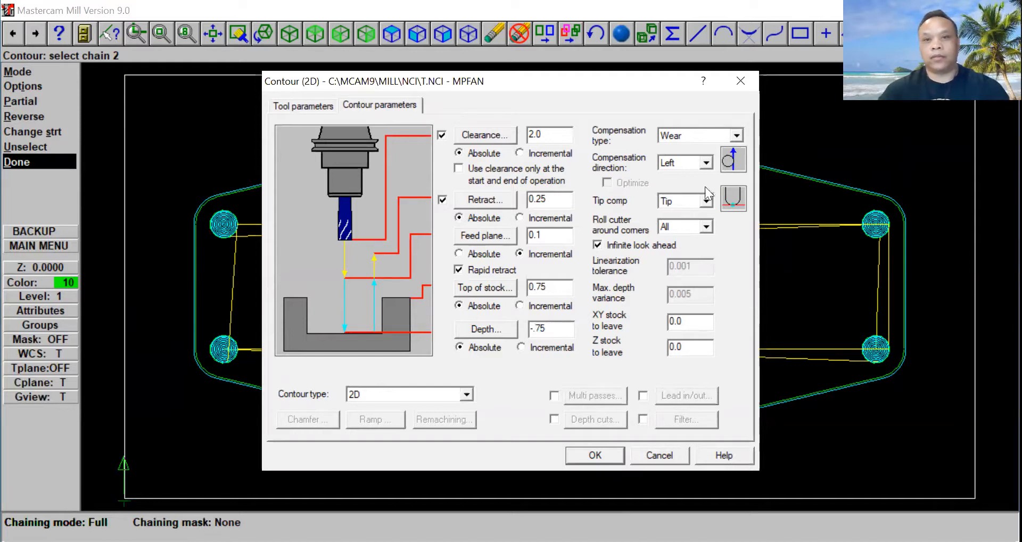
pyautogui.click(583, 454)
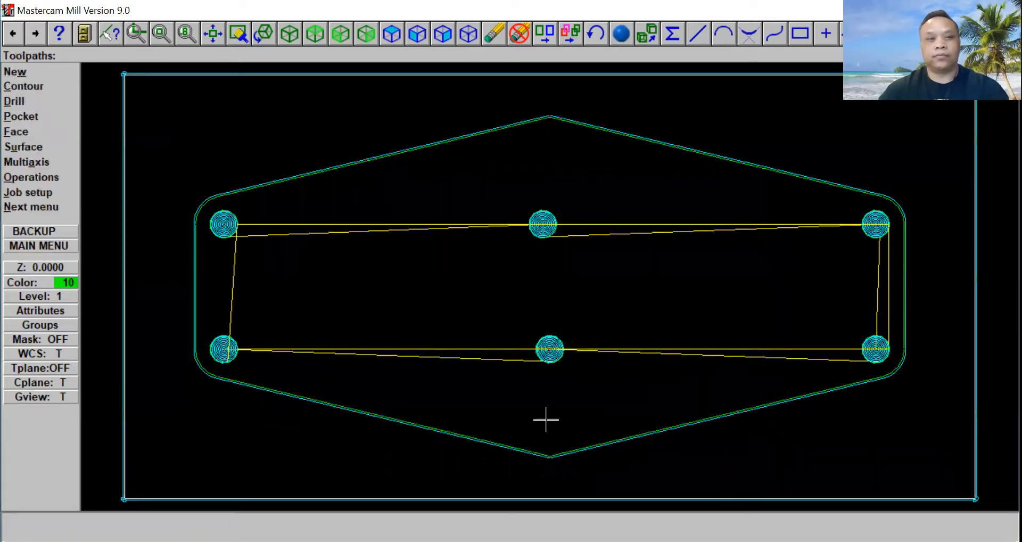
# - Select all operations and run the solid machining simulation to check the pockets and both contours
pyautogui.click(50, 176)
pyautogui.click(586, 152)
pyautogui.click(591, 221)
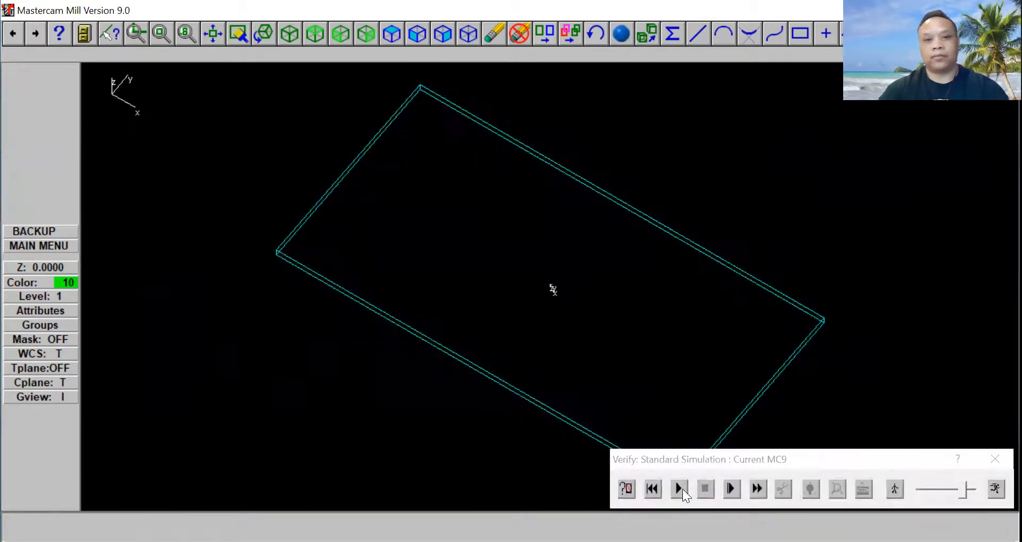
pyautogui.click(680, 488)
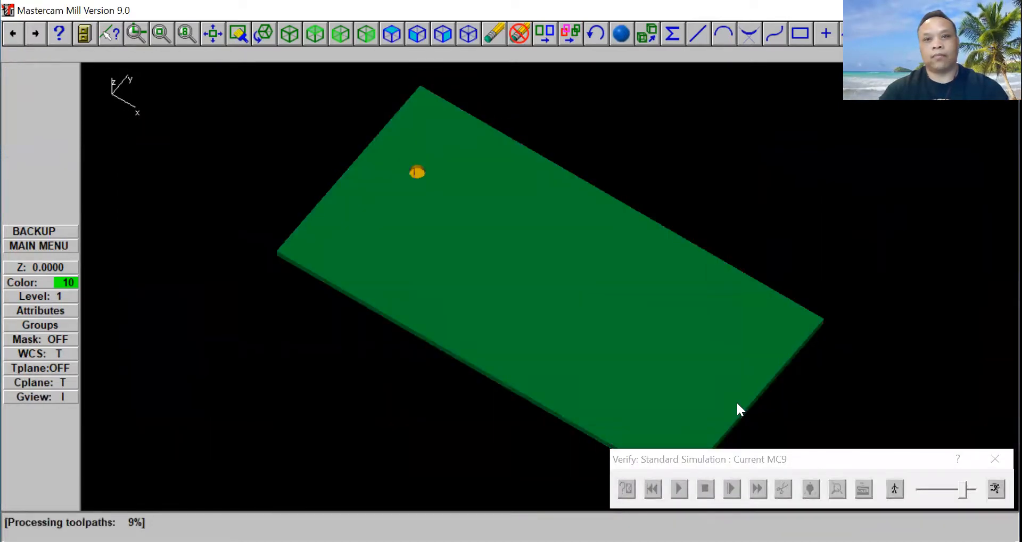